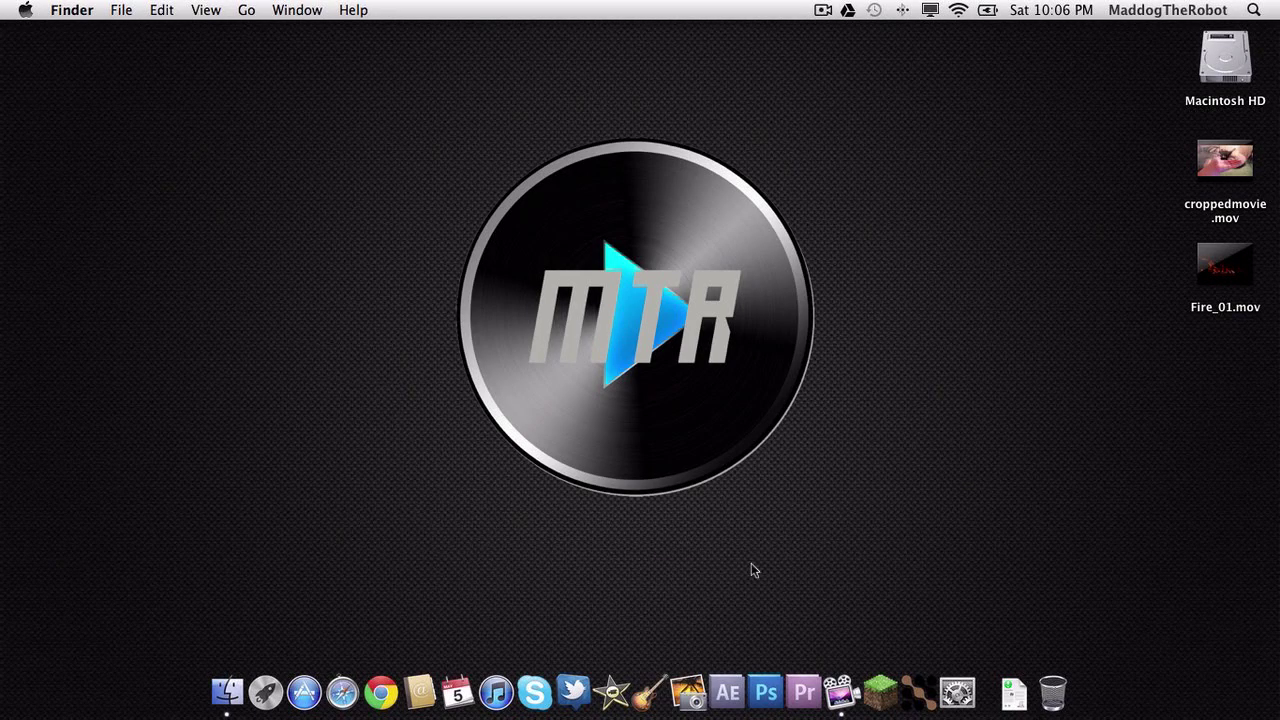
Launch After Effects CS5 from the Dock to get an empty Untitled Project.
click(729, 690)
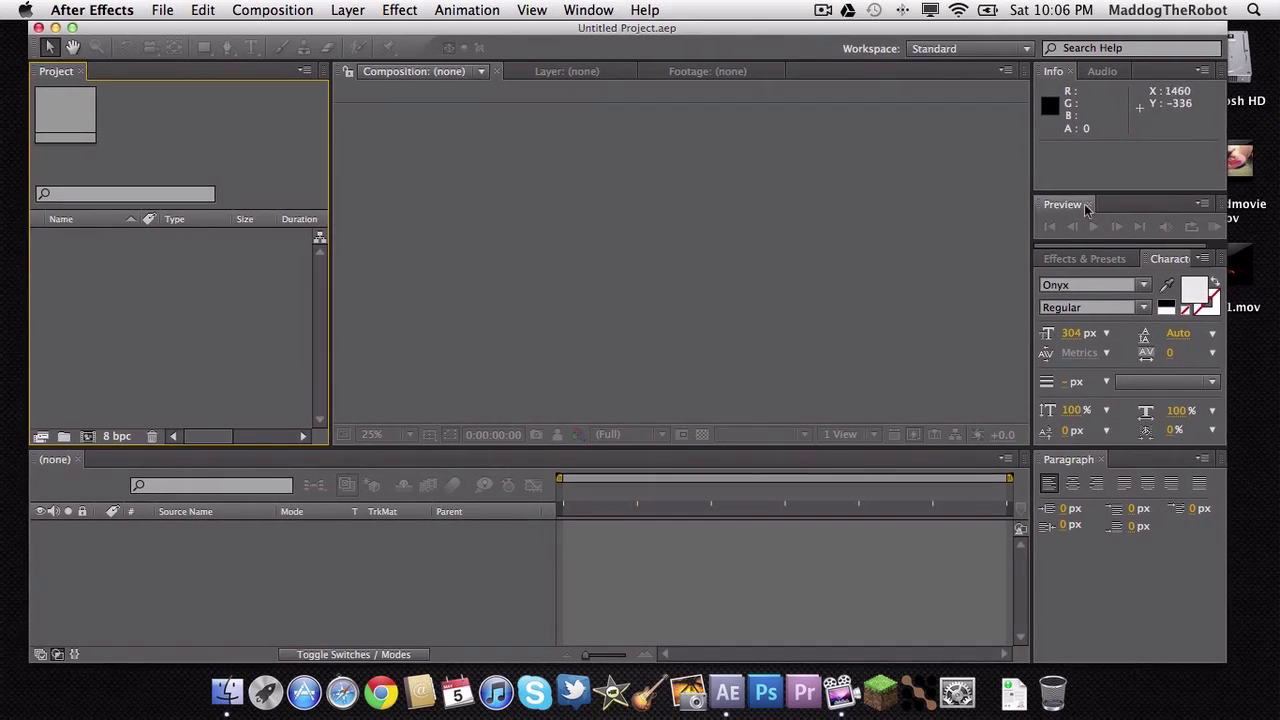
Import croppedmovie.mov and Fire_01.mov from the desktop into the Project panel.
click(162, 10)
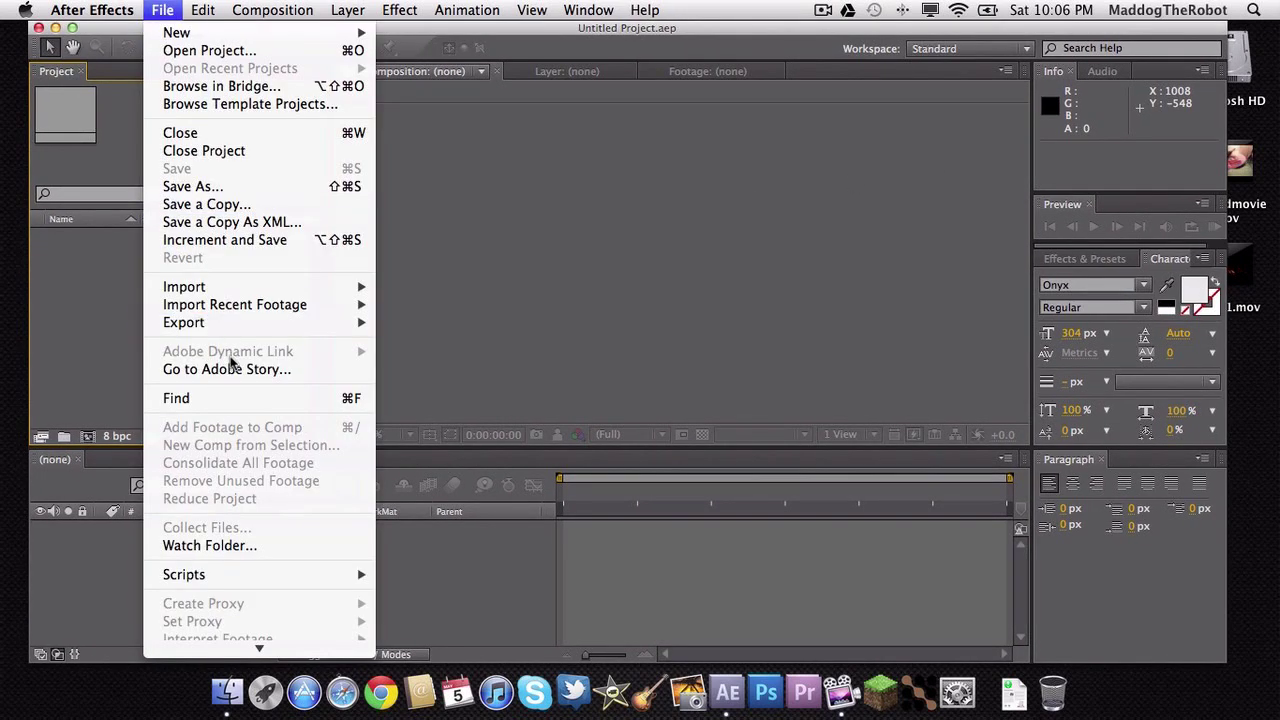
mouse_move(345, 290)
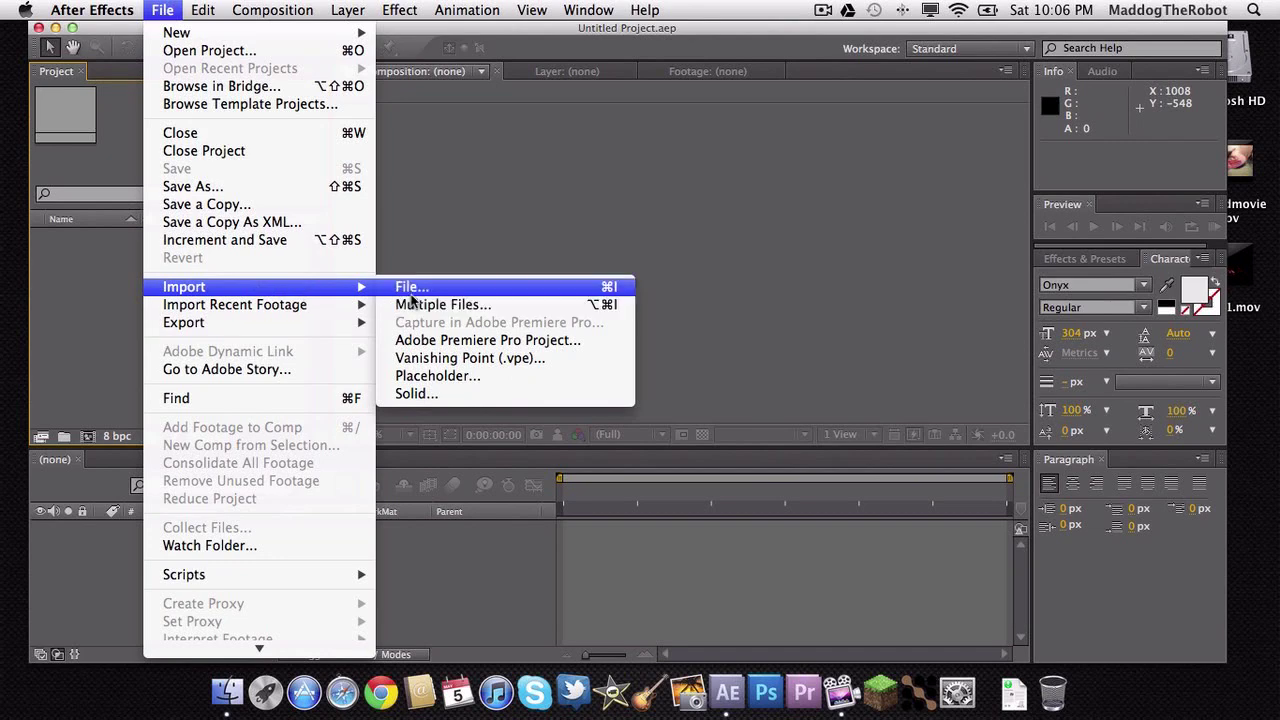
click(411, 292)
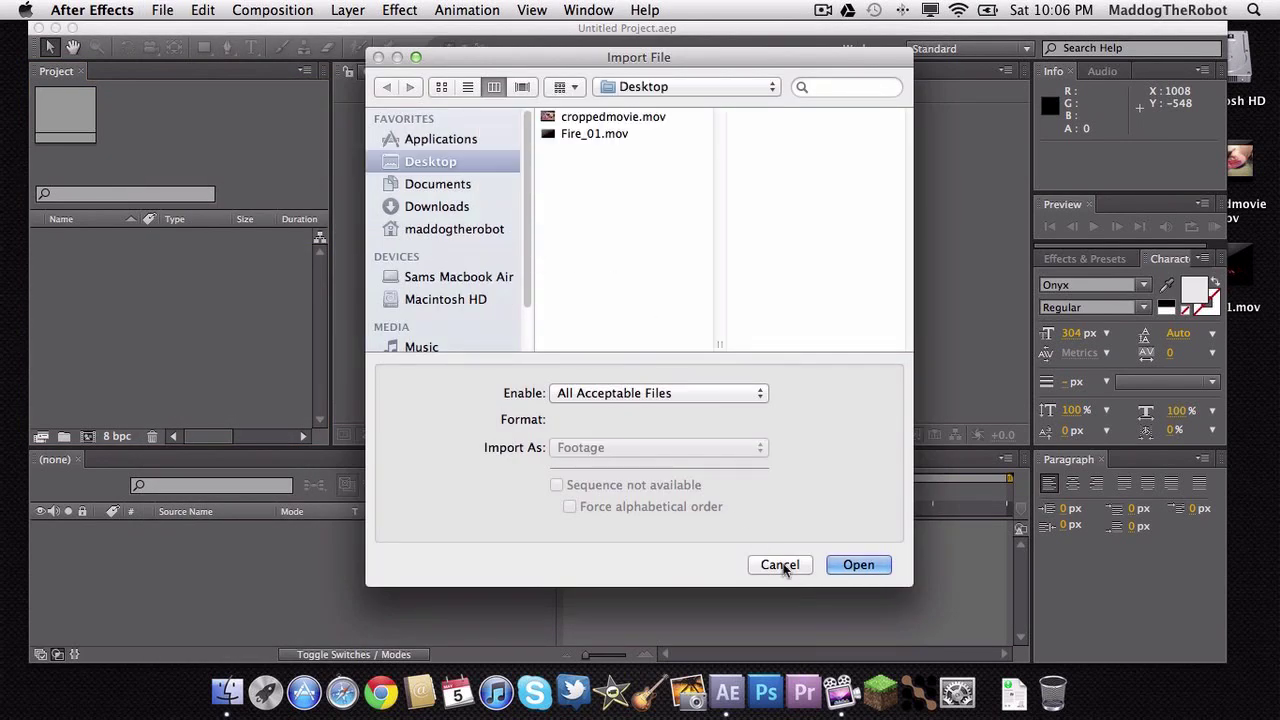
click(780, 565)
drag(1267, 348, 176, 336)
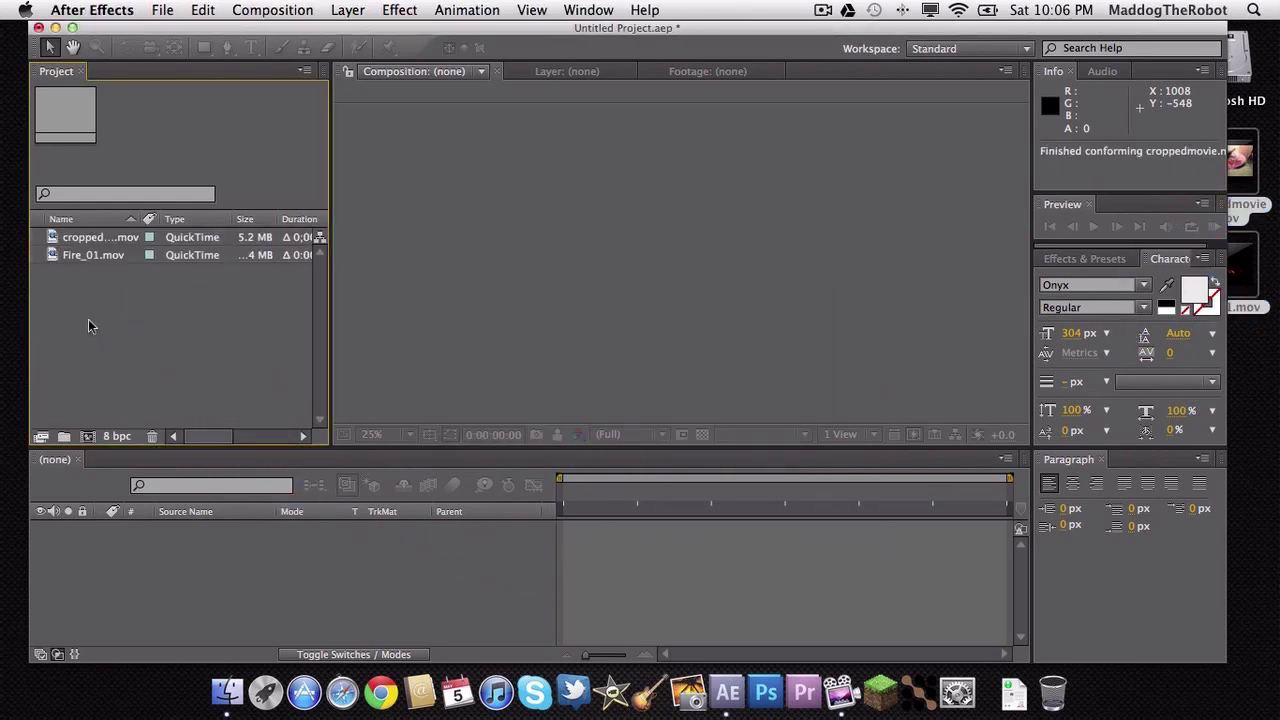
Preview Fire_01.mov, then play and stop the croppedmovie.mov hand footage in the Footage viewer.
double_click(60, 255)
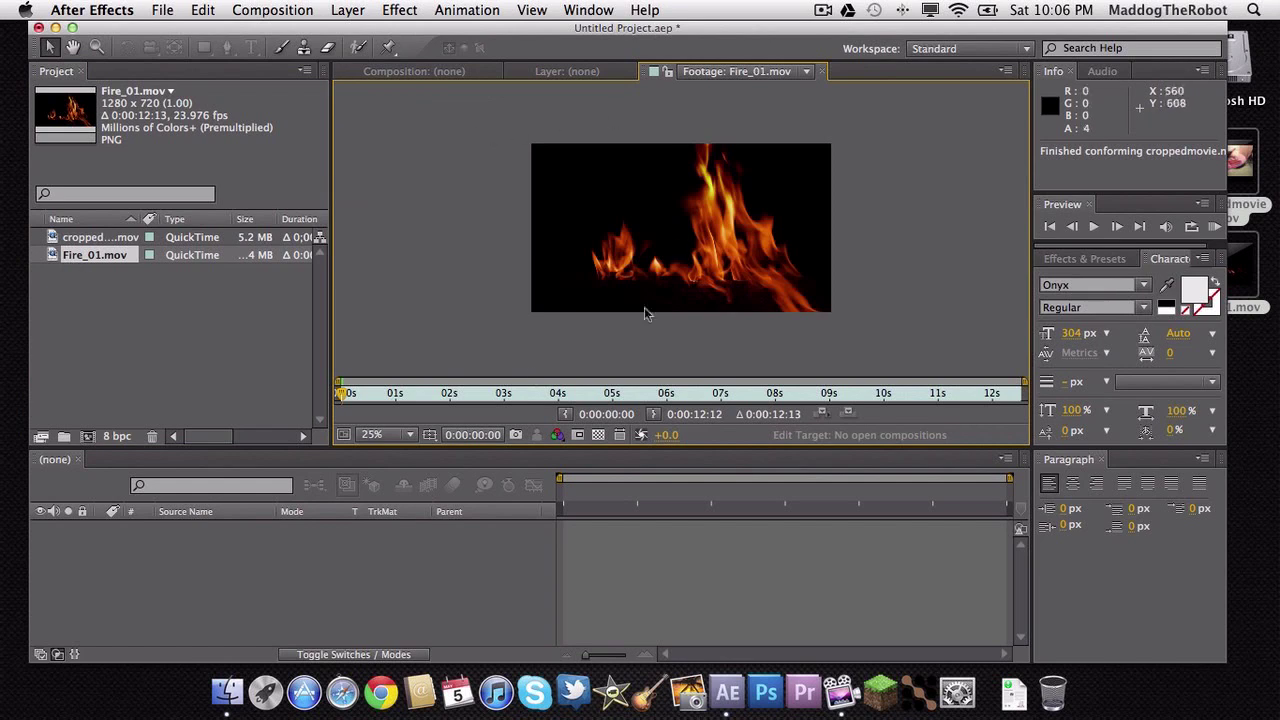
click(422, 72)
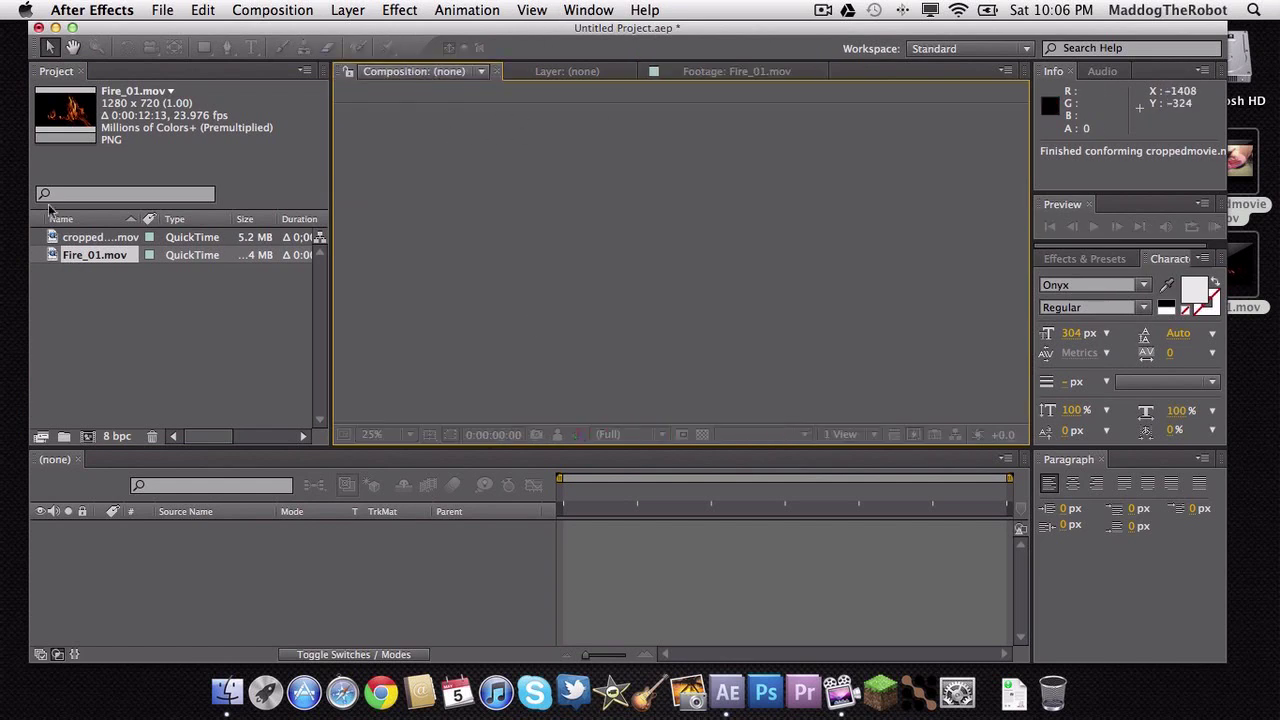
double_click(70, 238)
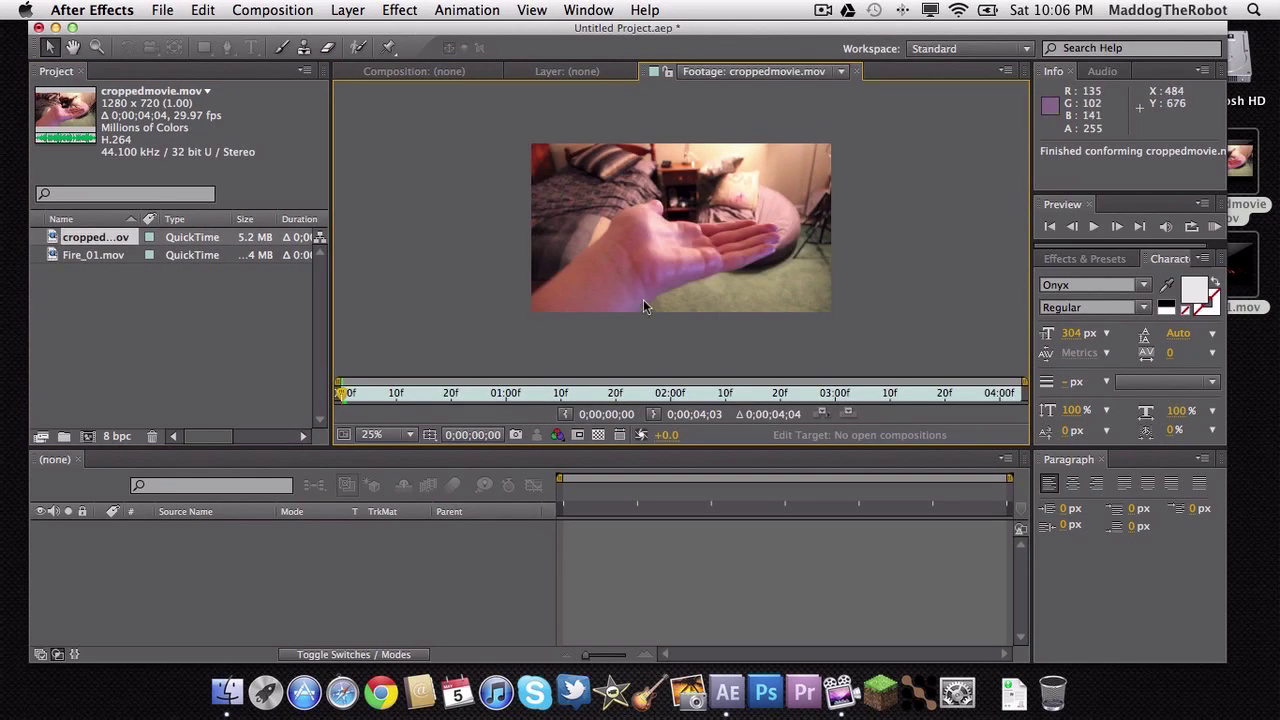
key(space)
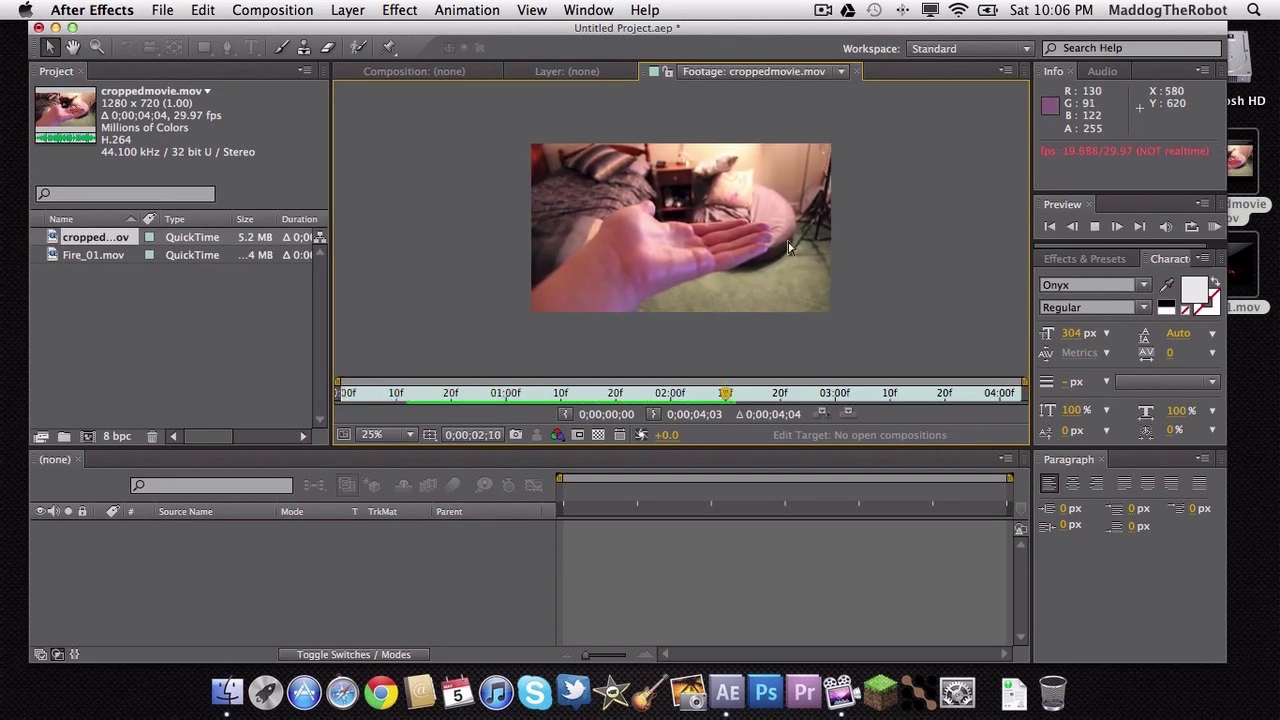
key(space)
Dismiss the stray import browser and select croppedmovie.mov in the Project panel.
double_click(123, 323)
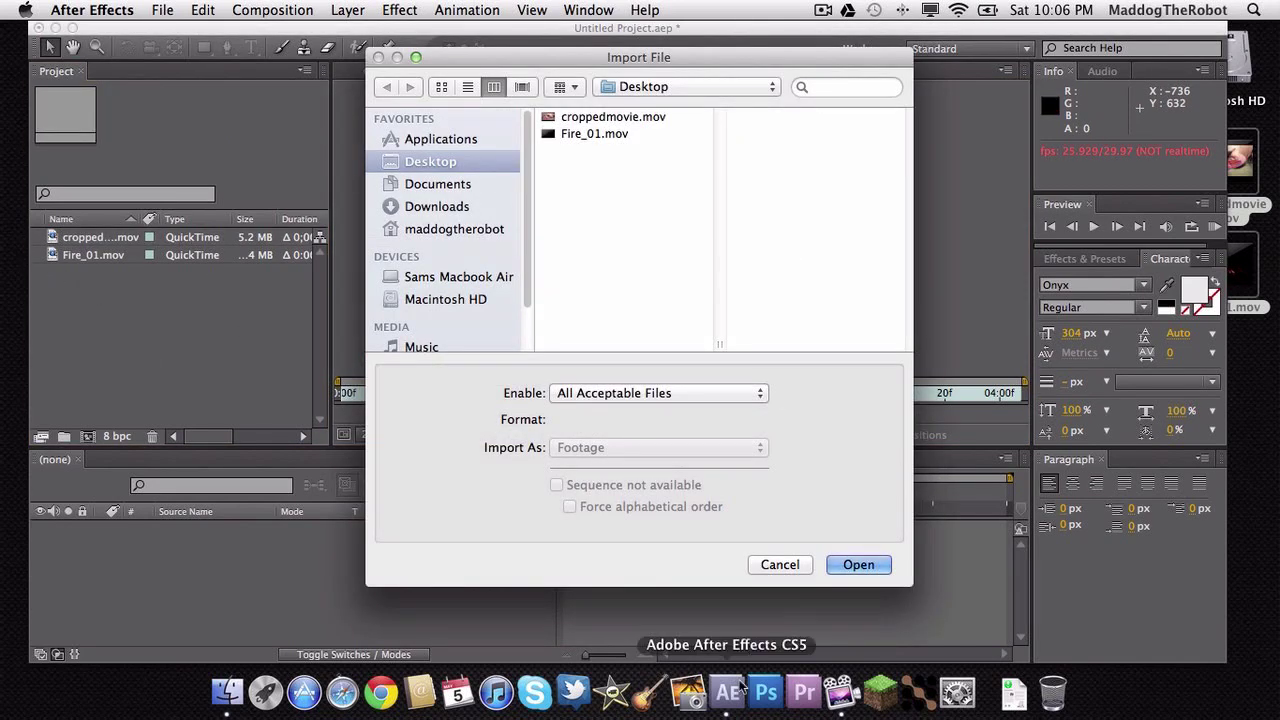
click(775, 568)
click(64, 245)
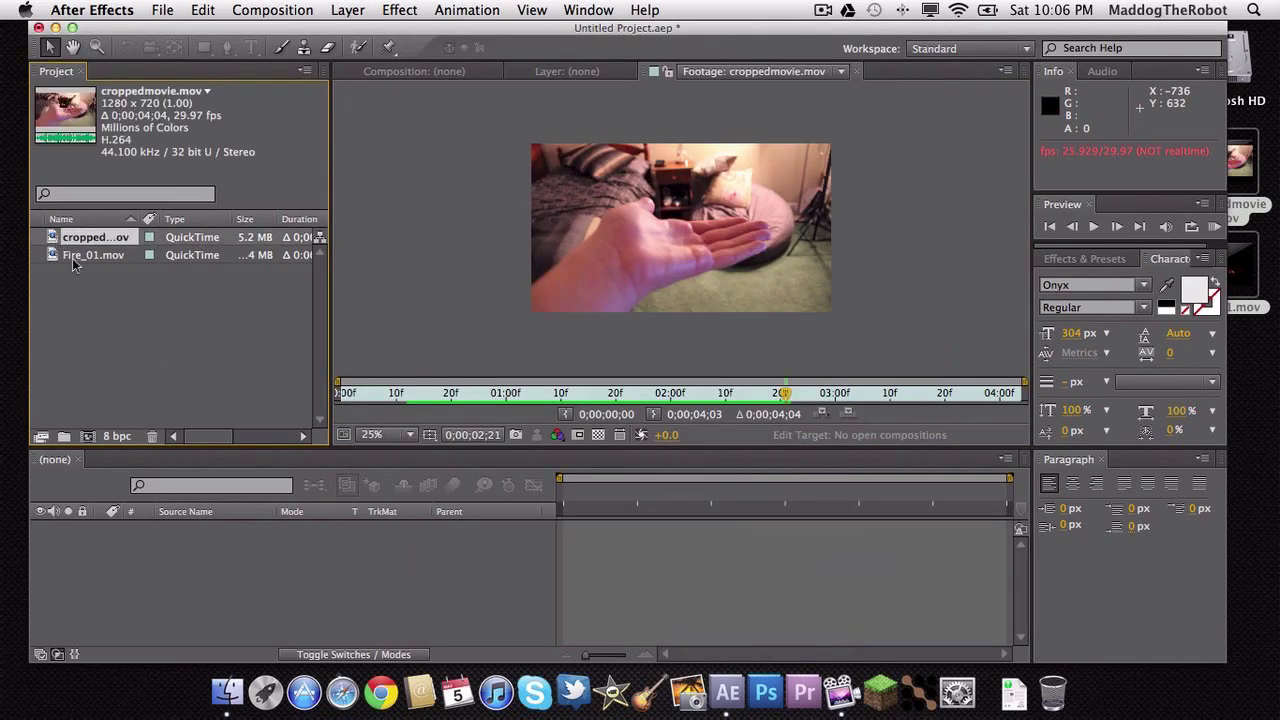
Create a croppedmovie composition from the hand footage and play it through once.
drag(50, 237, 177, 575)
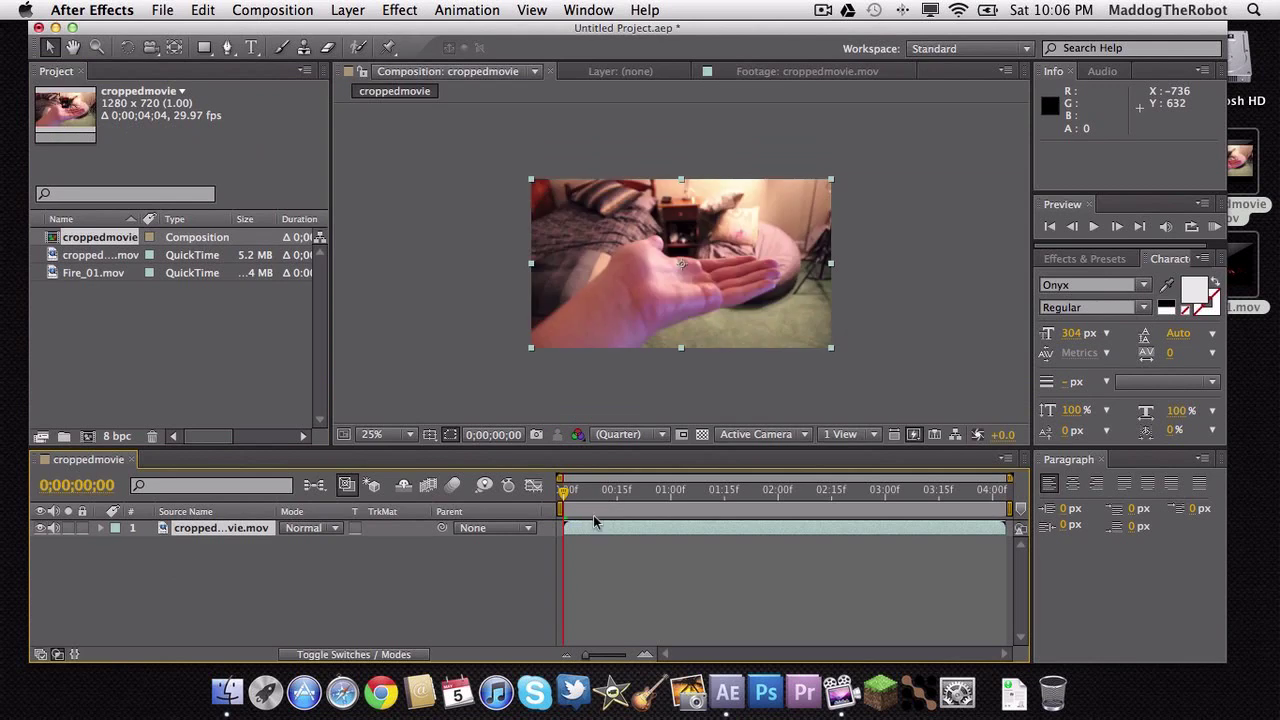
key(space)
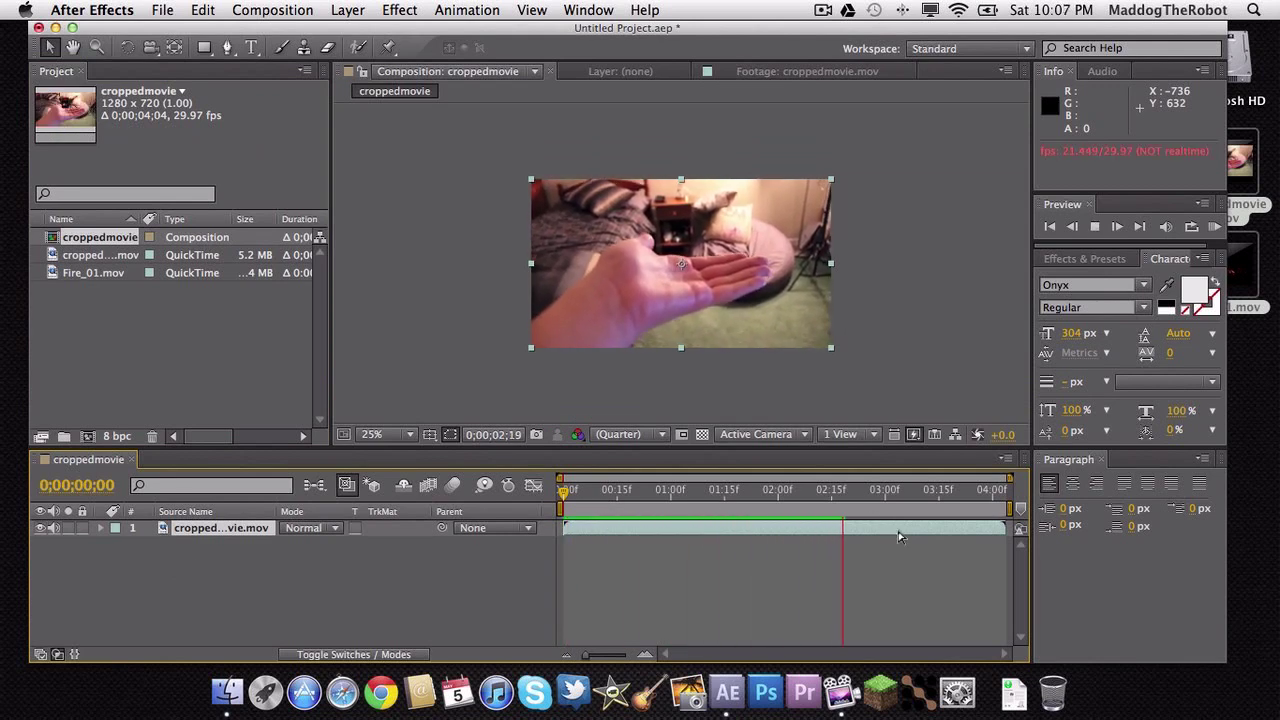
key(space)
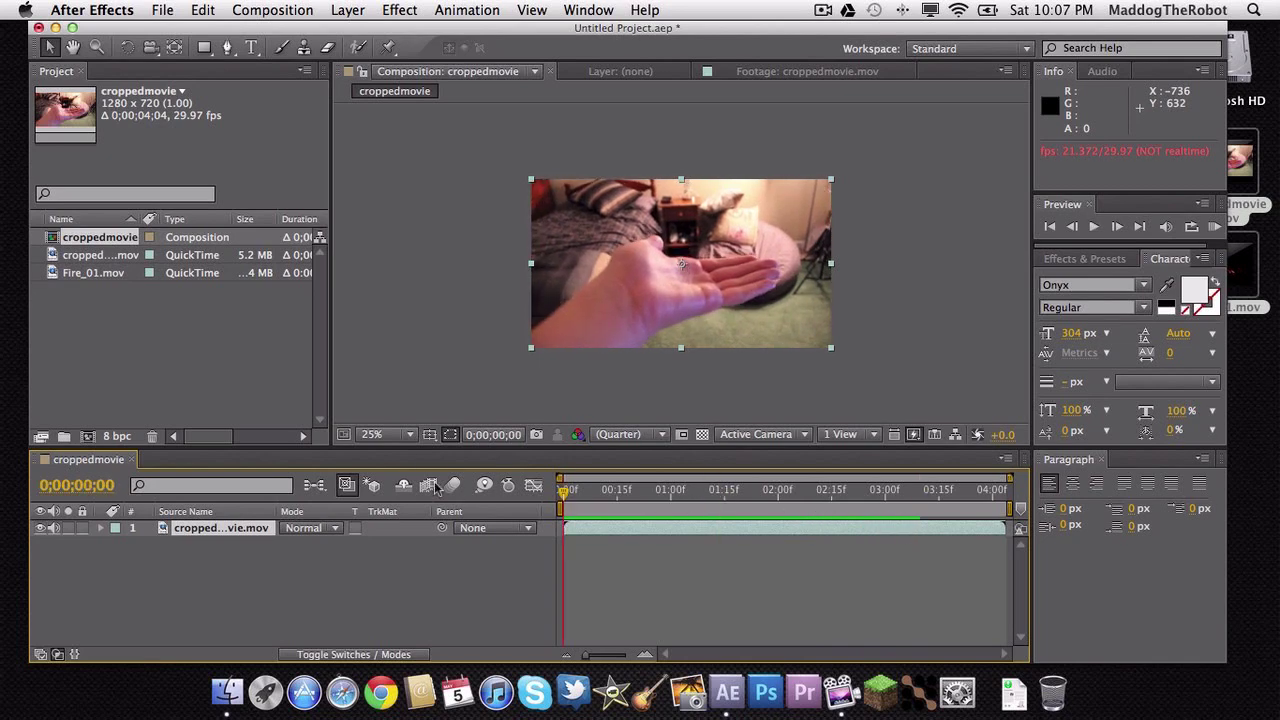
click(55, 323)
Add Fire_01.mov as a layer above the hand and zoom the viewer to 50%.
click(56, 276)
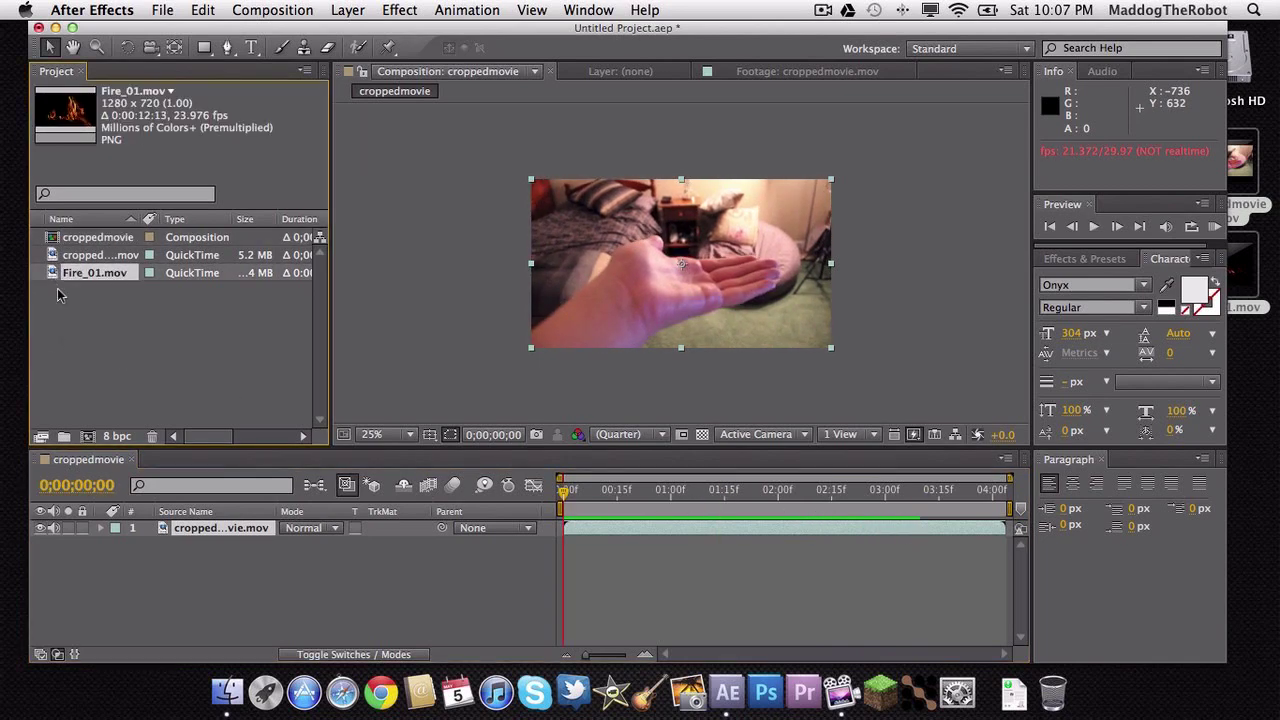
drag(55, 278, 103, 530)
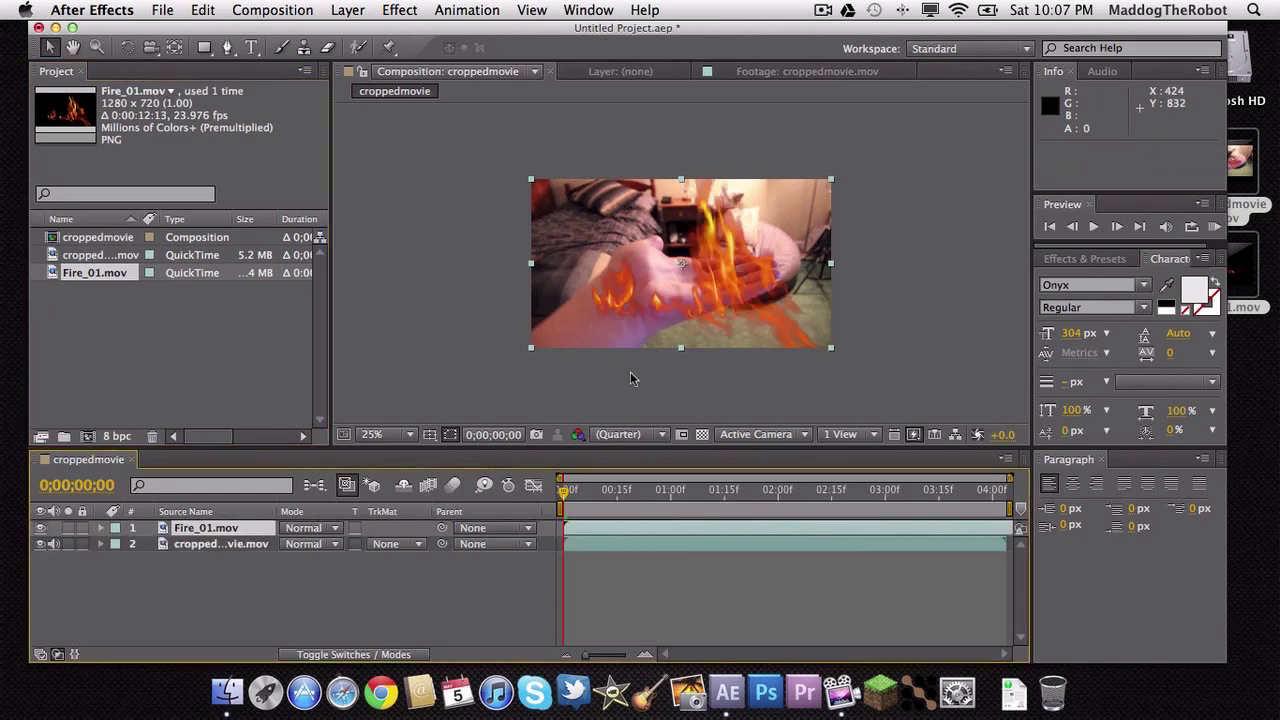
key(period)
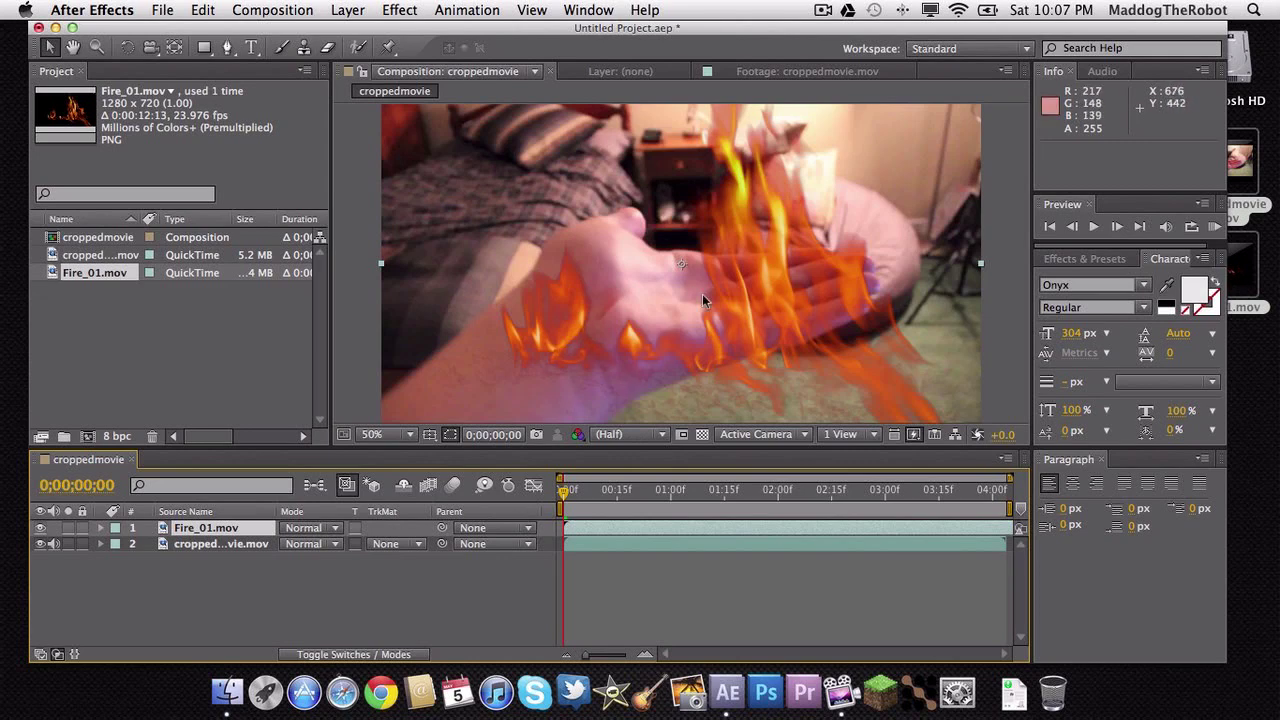
drag(744, 222, 819, 310)
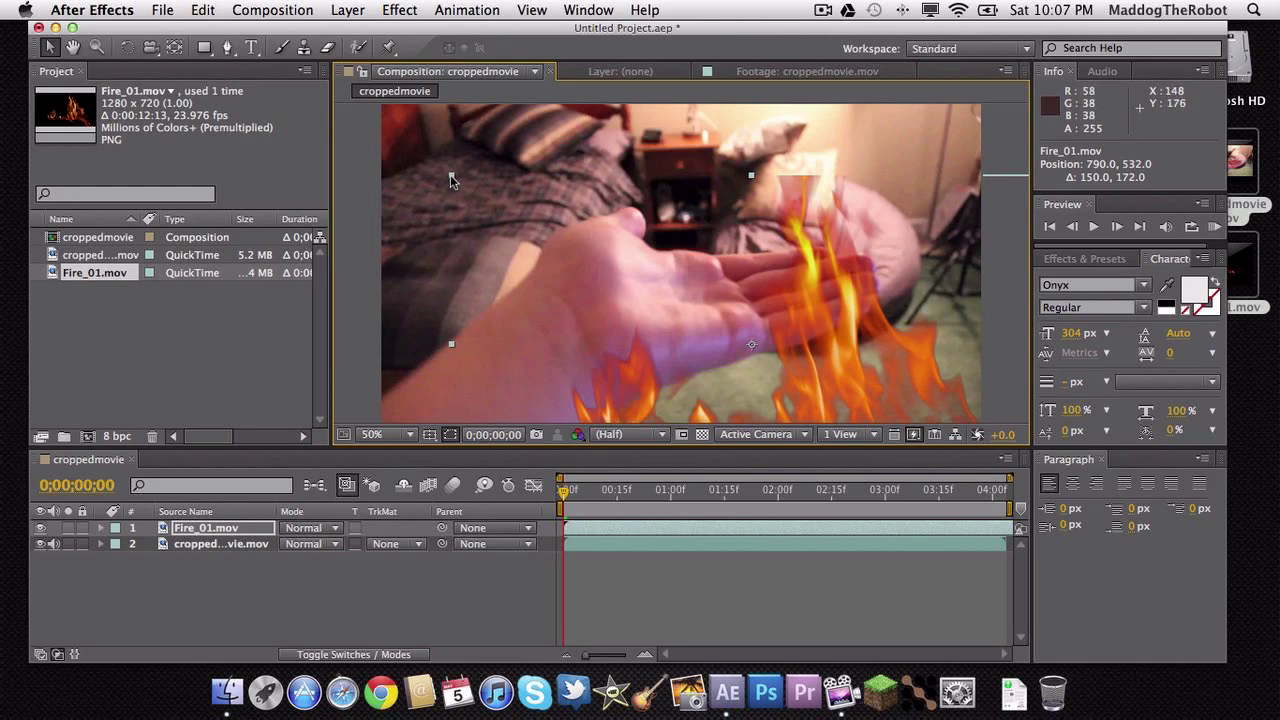
Scale the fire layer to 40%, rotate it about -19°, and settle it on the open palm.
drag(450, 175, 614, 286)
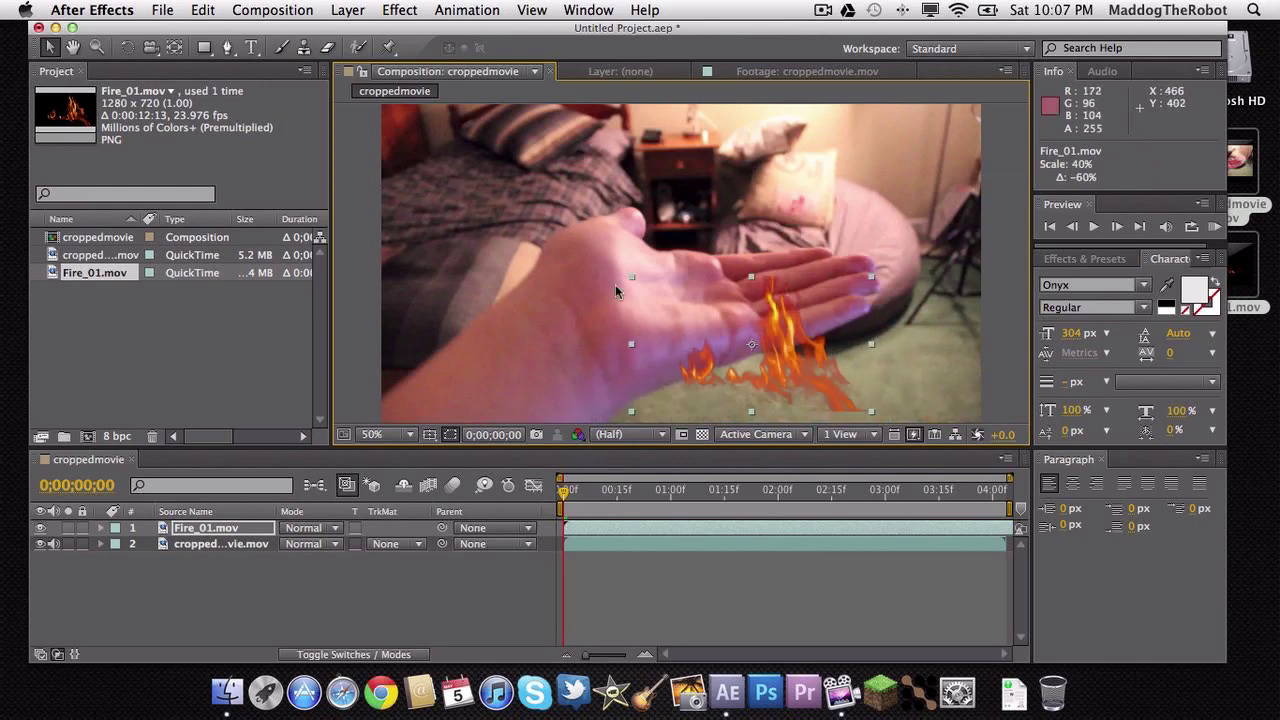
drag(789, 368, 741, 275)
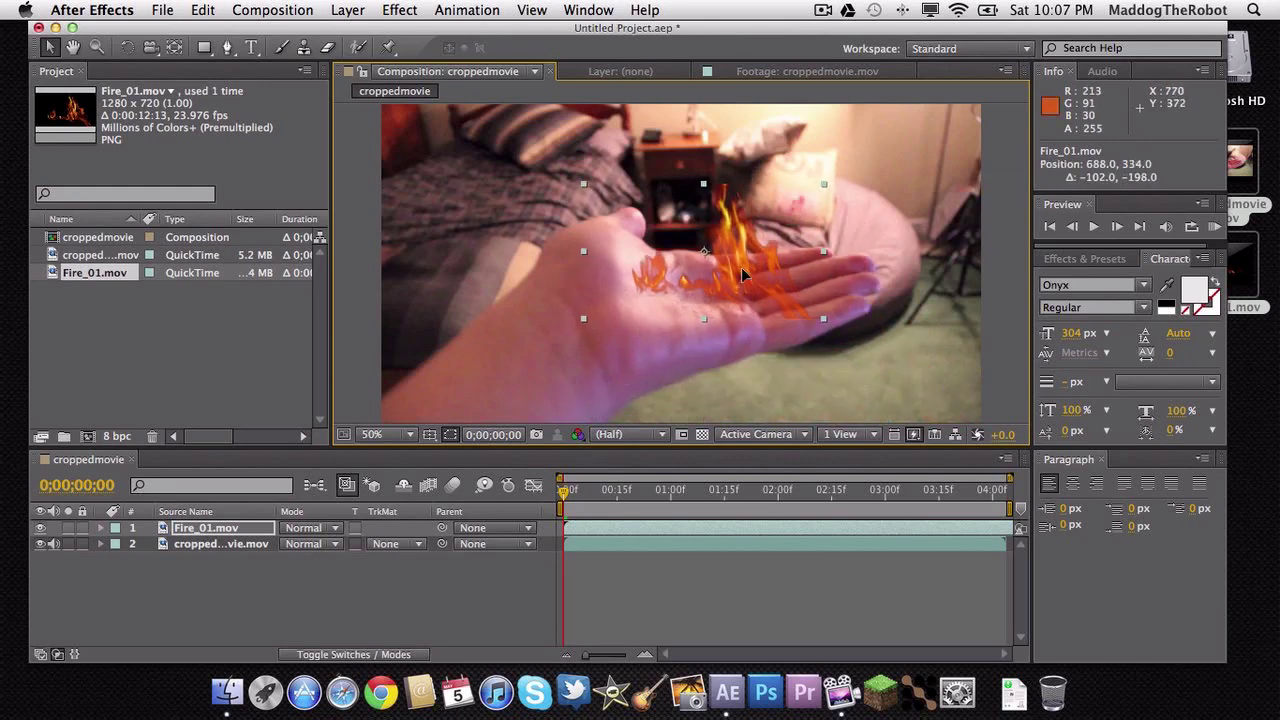
click(127, 47)
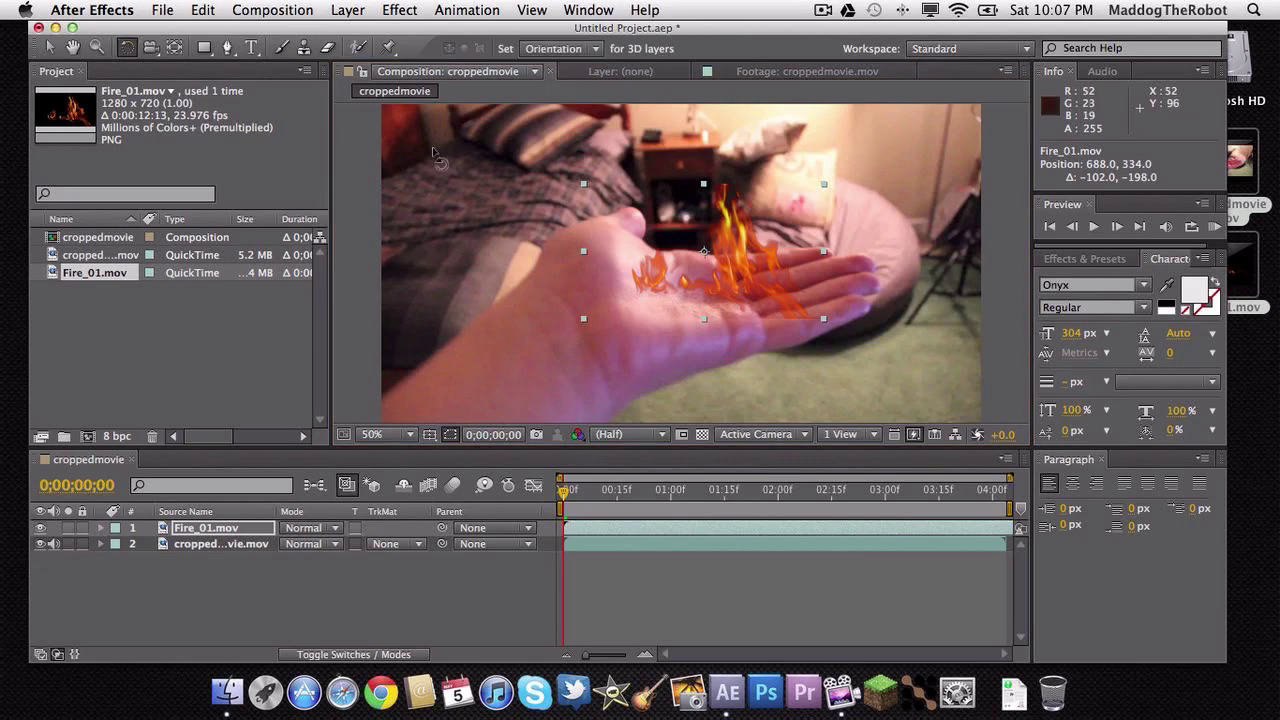
drag(659, 241, 652, 257)
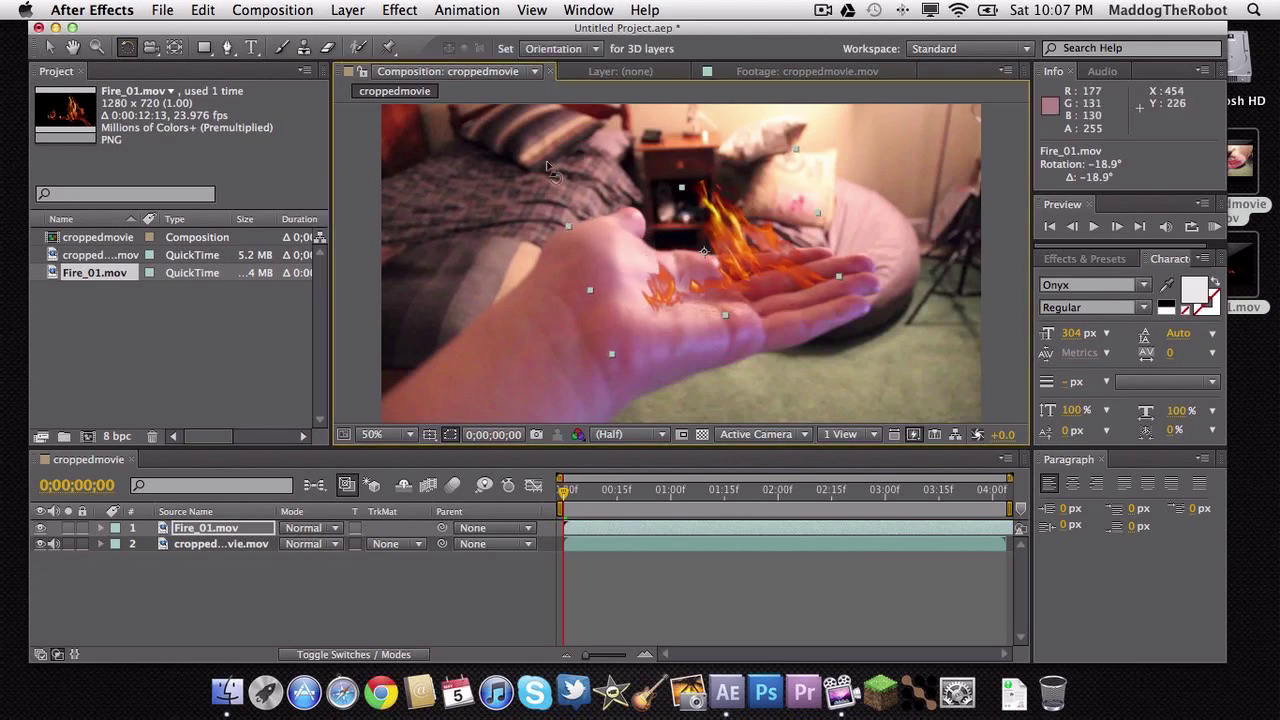
click(50, 47)
drag(747, 238, 722, 240)
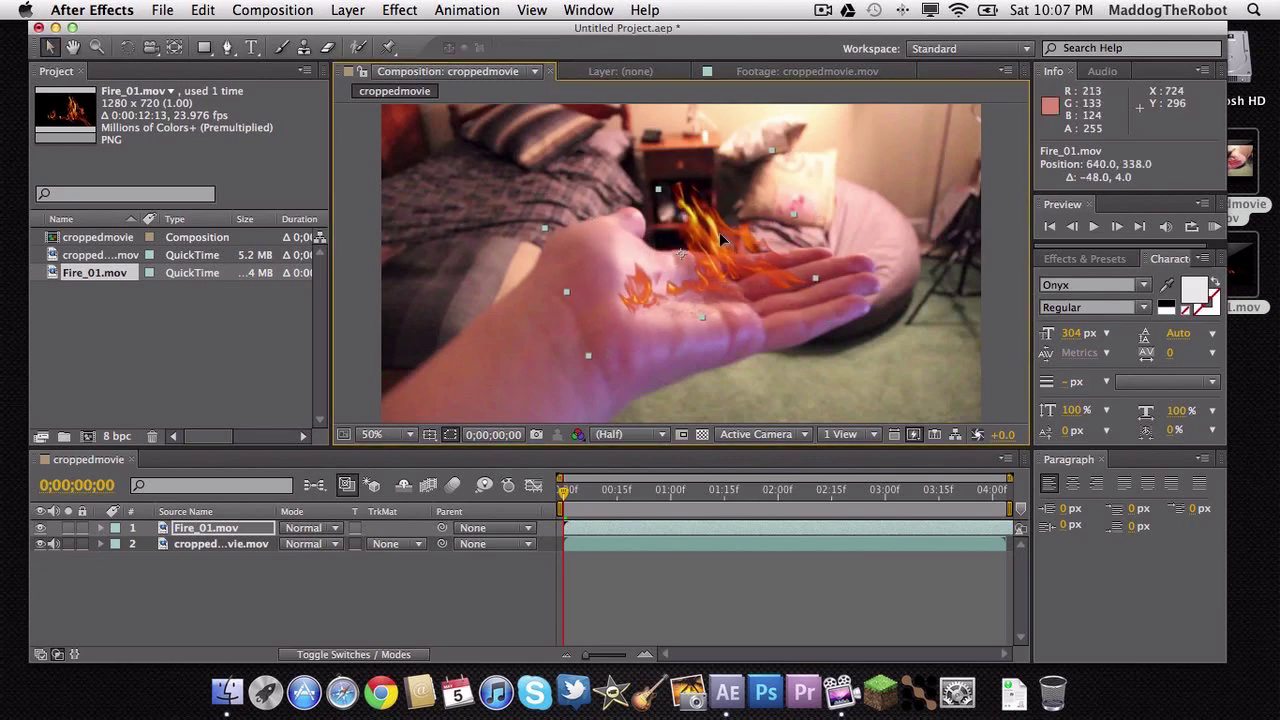
click(273, 577)
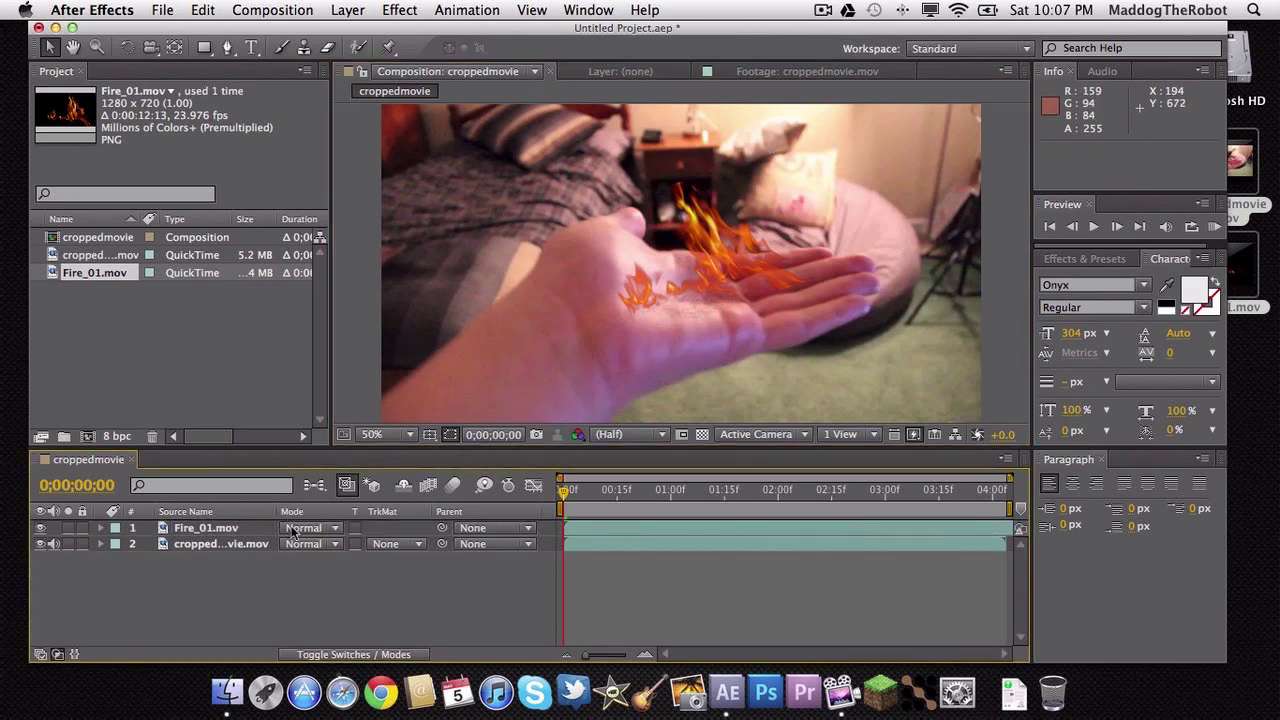
Set the Fire_01.mov layer's blend mode to Add so its dark background drops out.
click(214, 530)
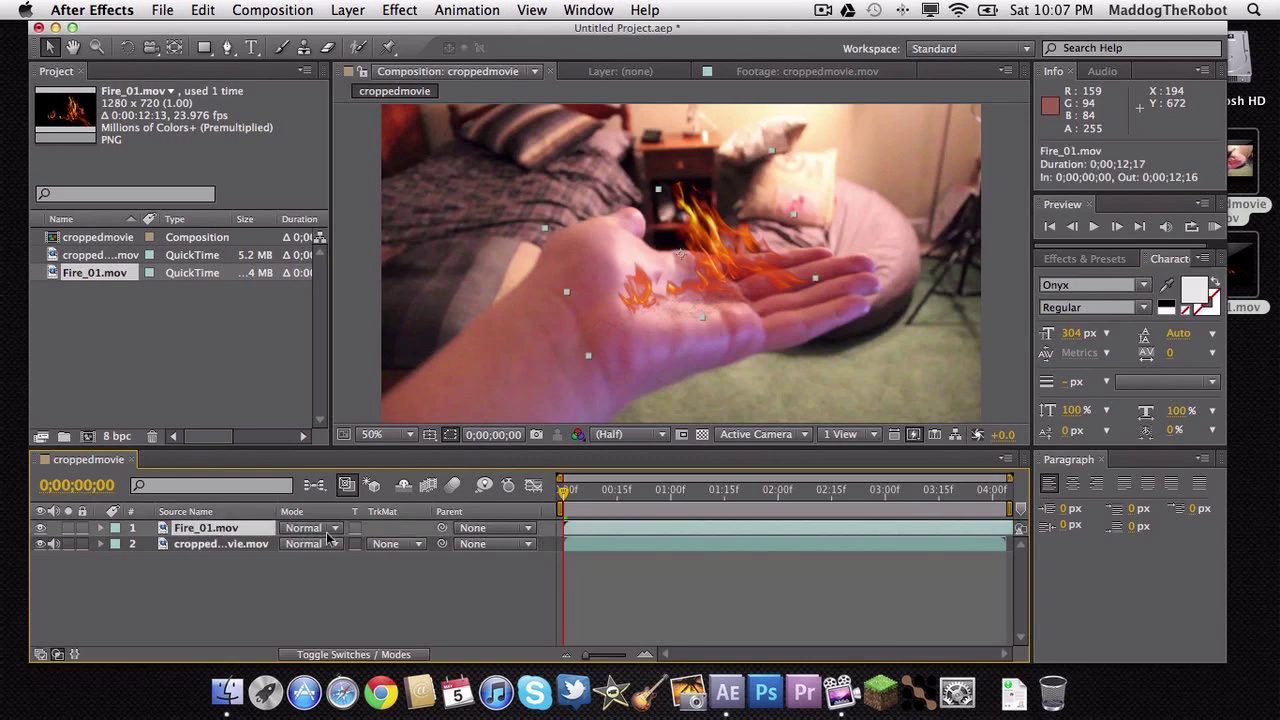
click(326, 530)
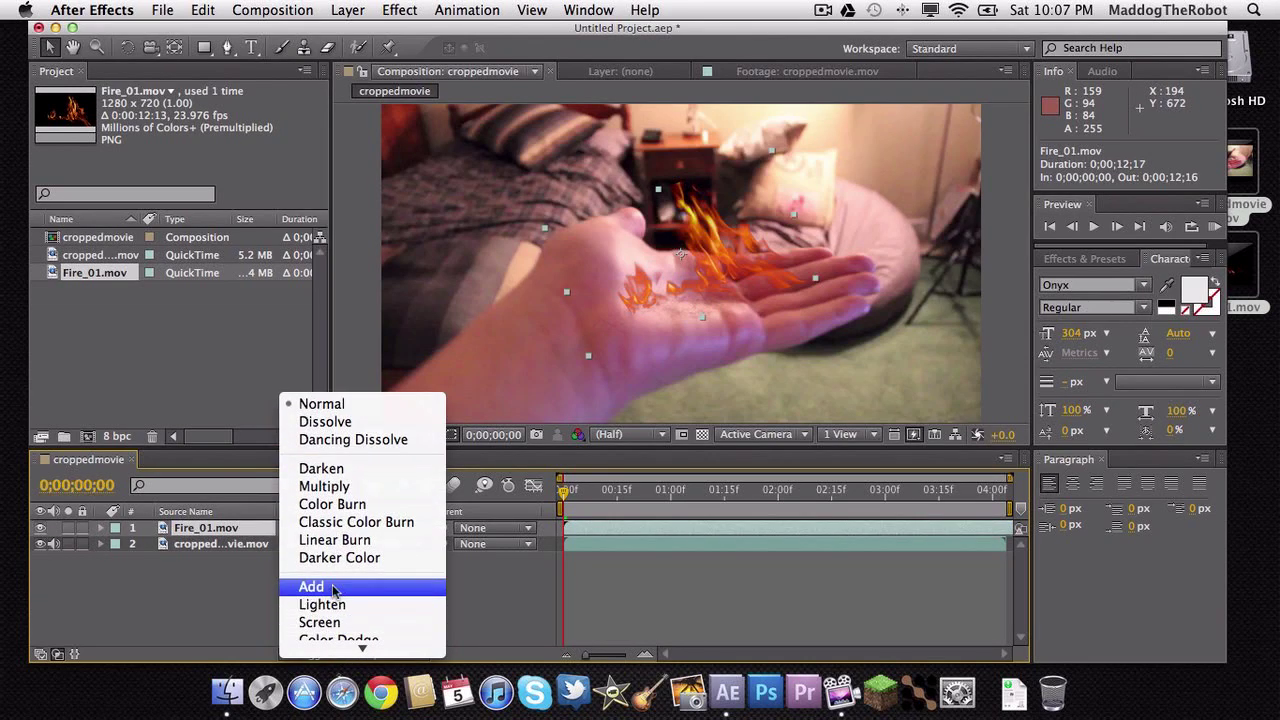
click(311, 586)
click(391, 593)
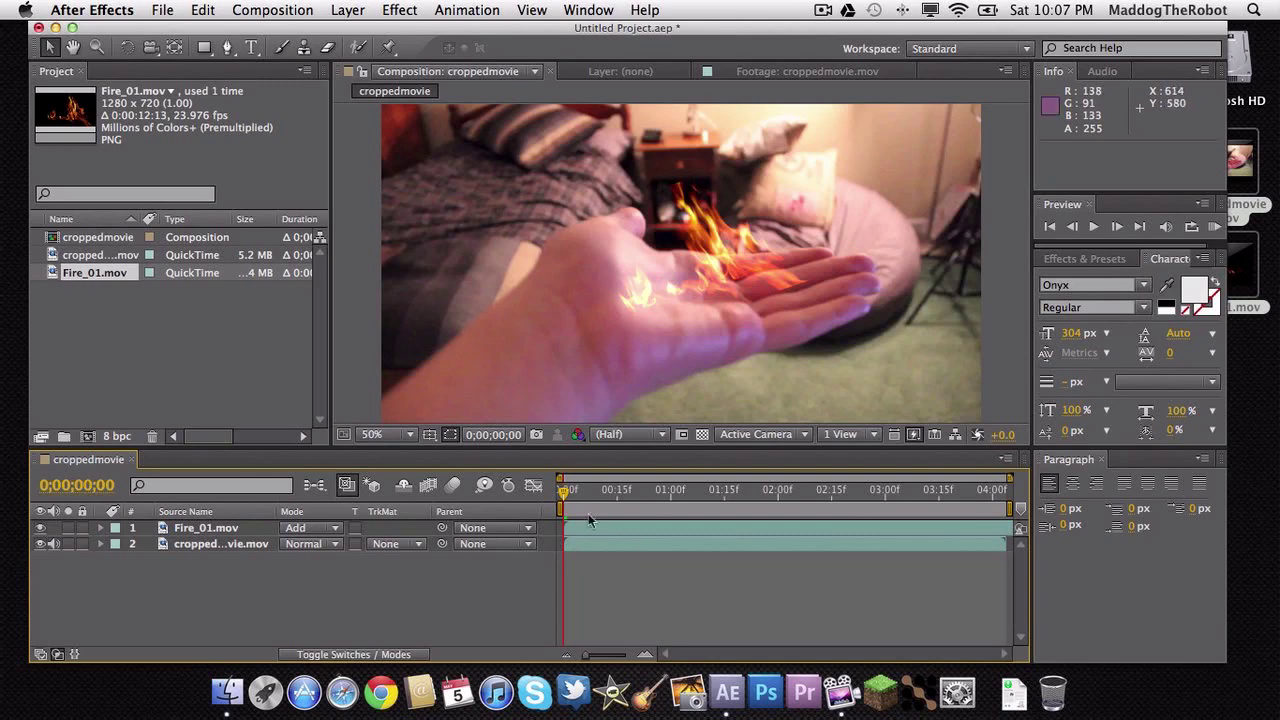
key(space)
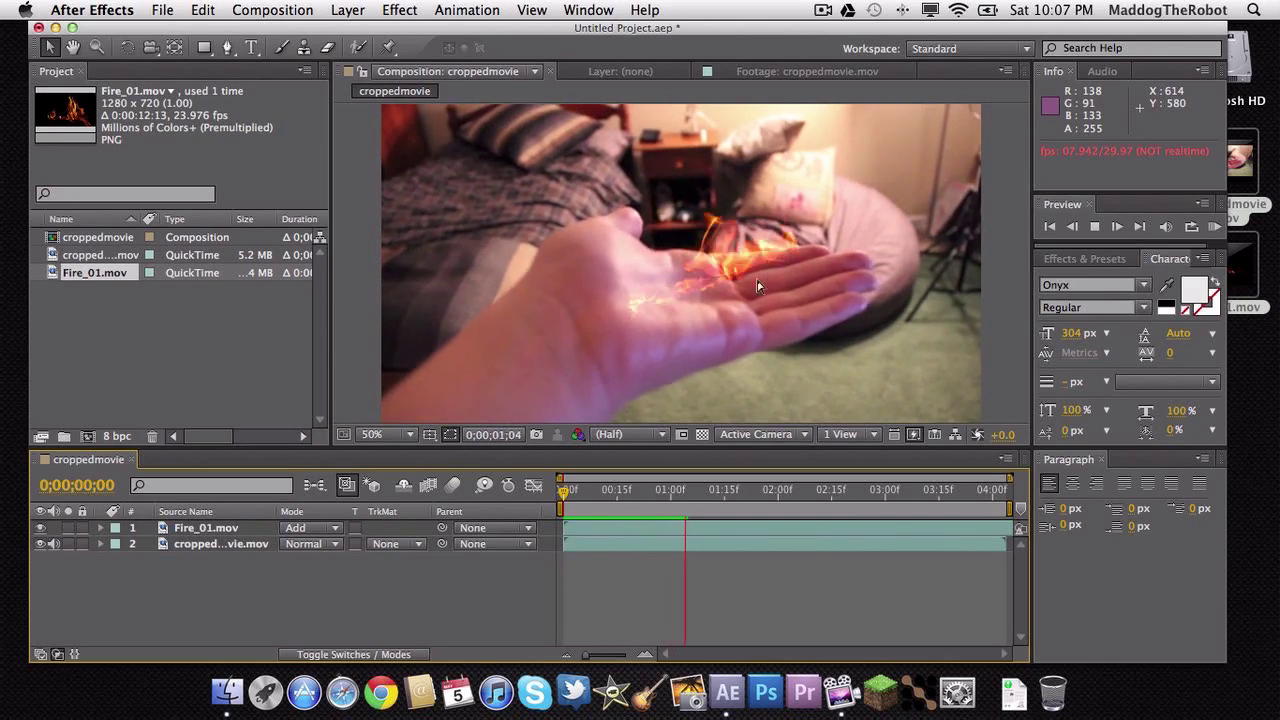
key(space)
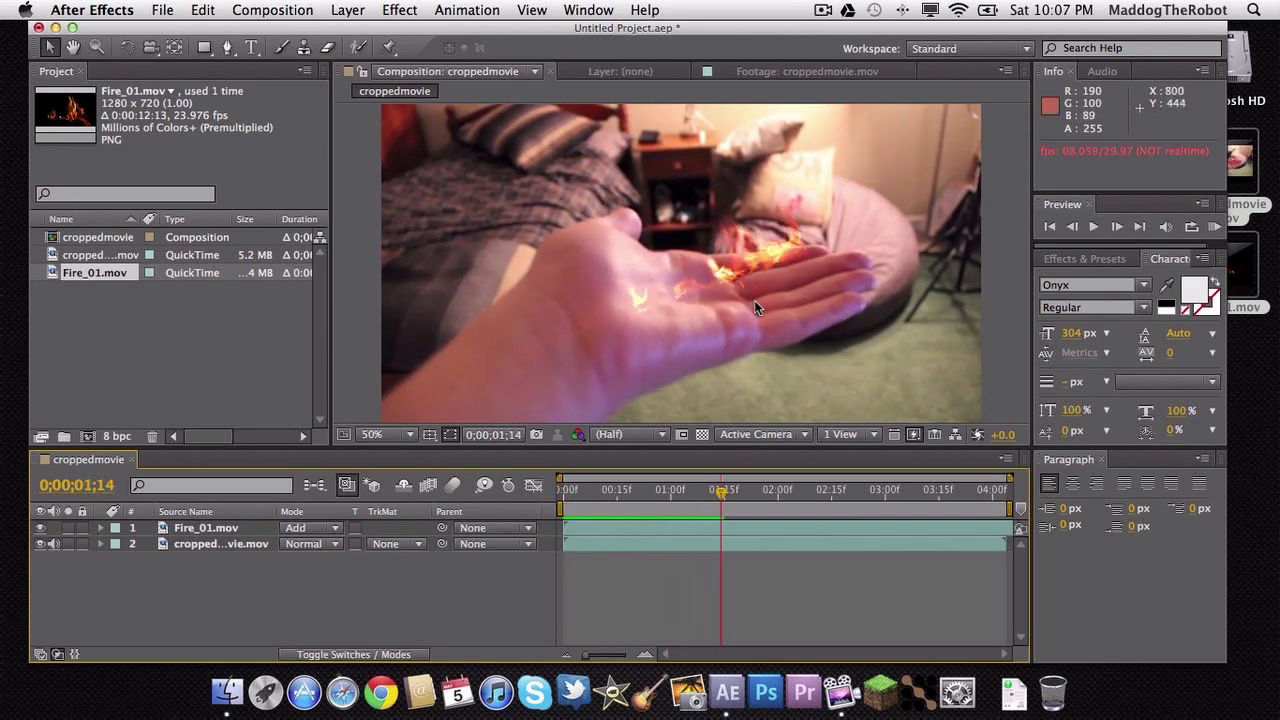
Launch mocha for After Effects and start a new project.
click(916, 700)
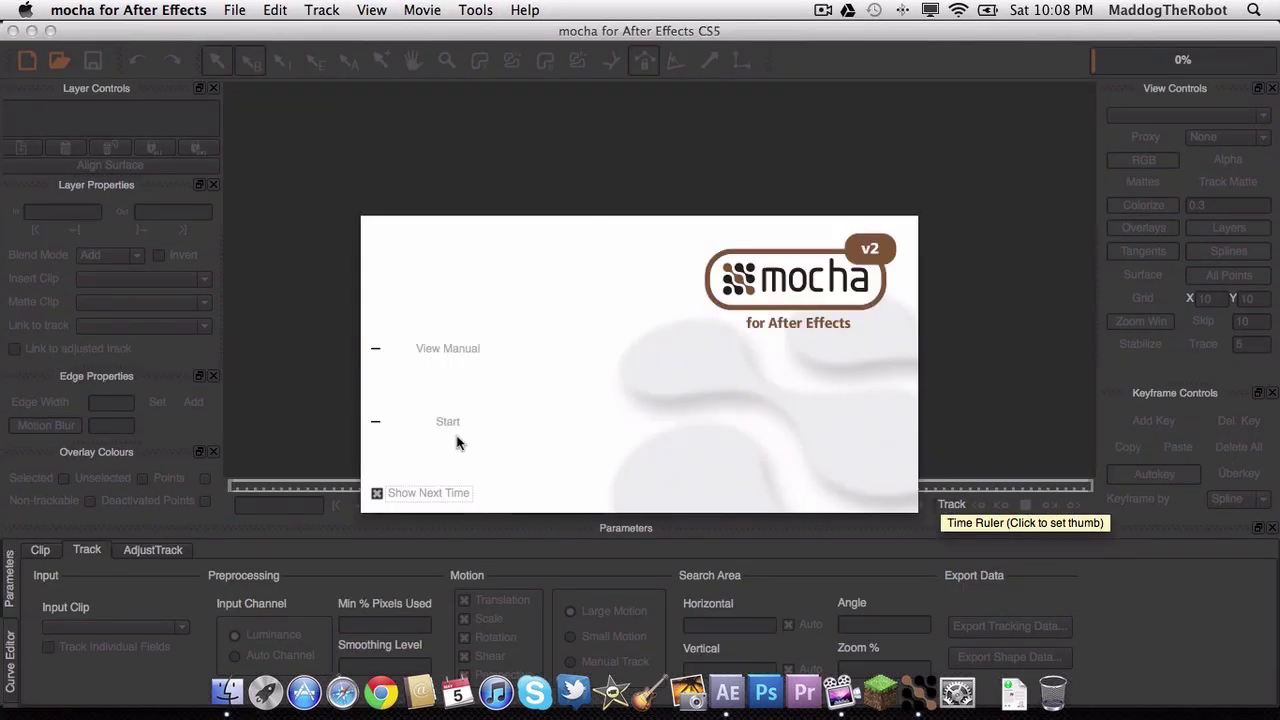
click(447, 421)
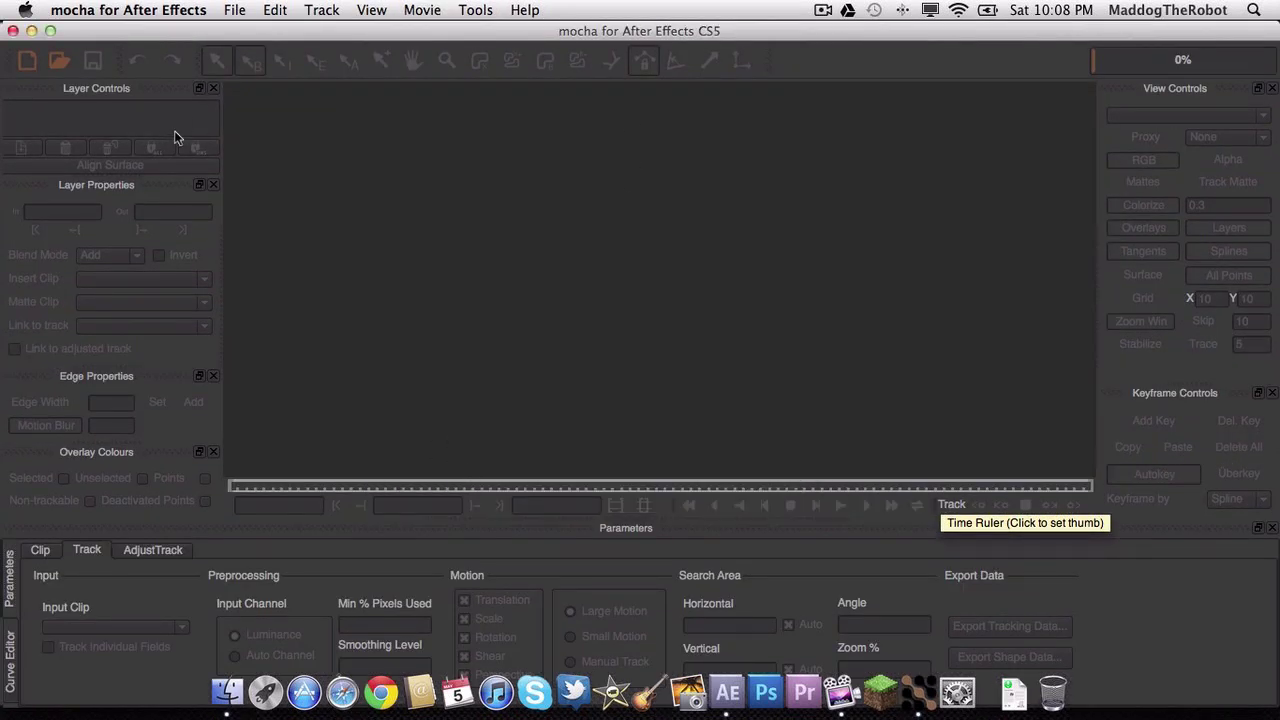
click(28, 62)
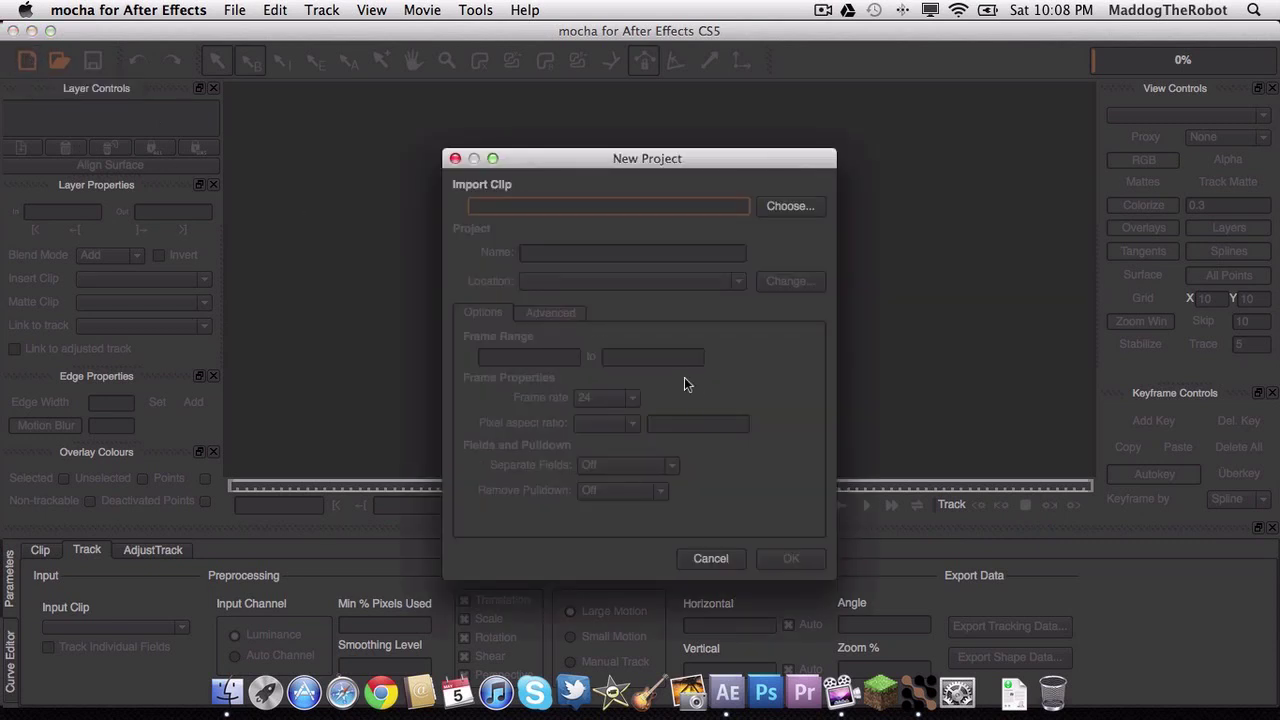
drag(566, 38, 927, 38)
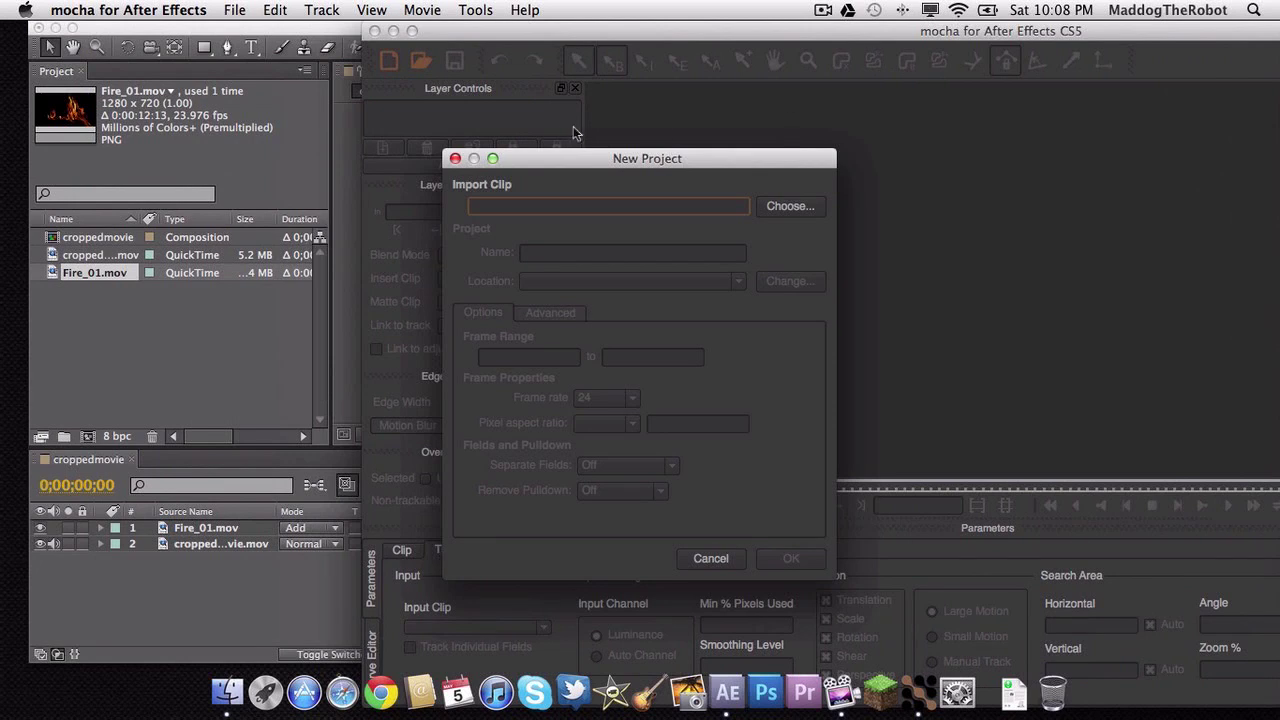
Load Desktop/croppedmovie.mov and confirm the project for frames 0–123 at 29.97 fps.
click(786, 207)
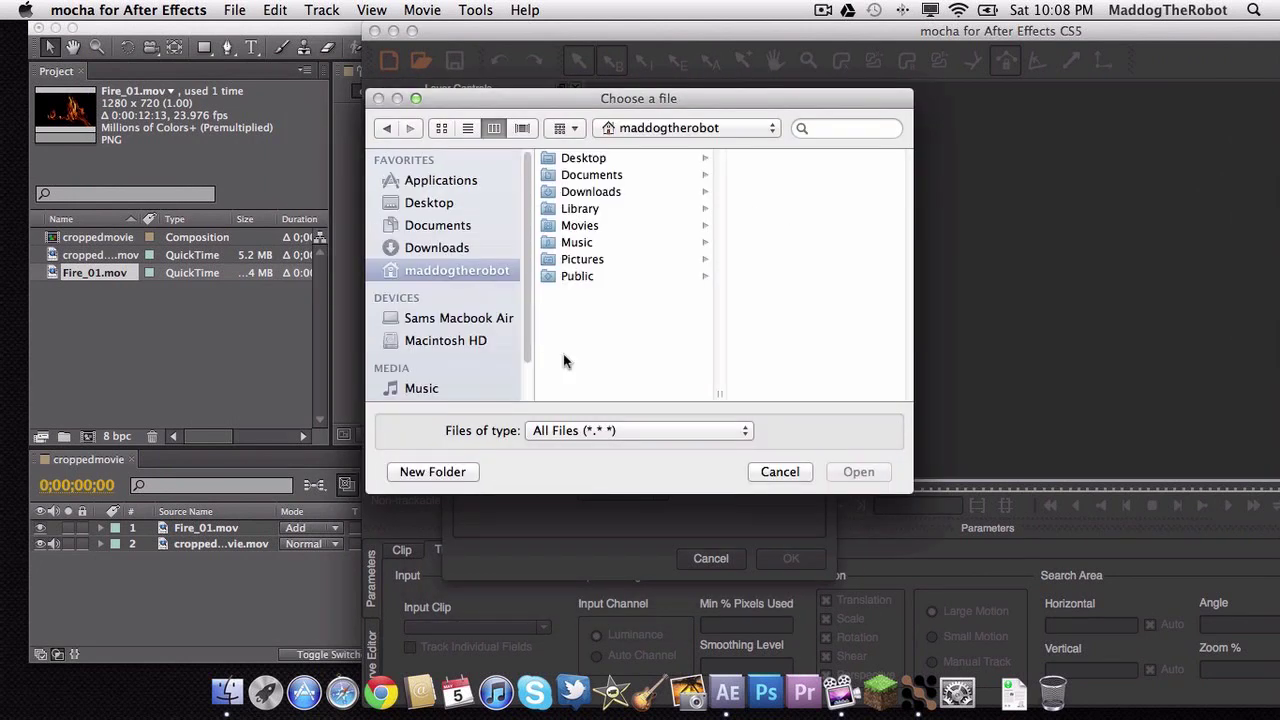
click(616, 160)
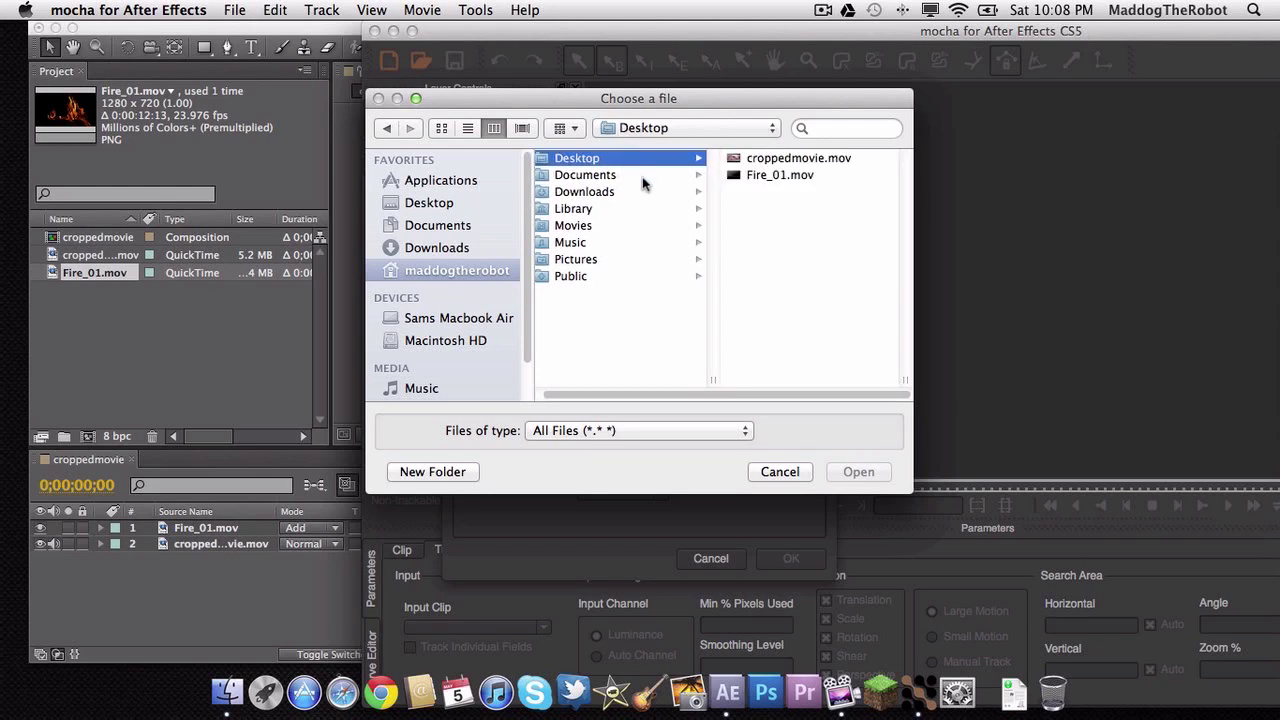
click(772, 162)
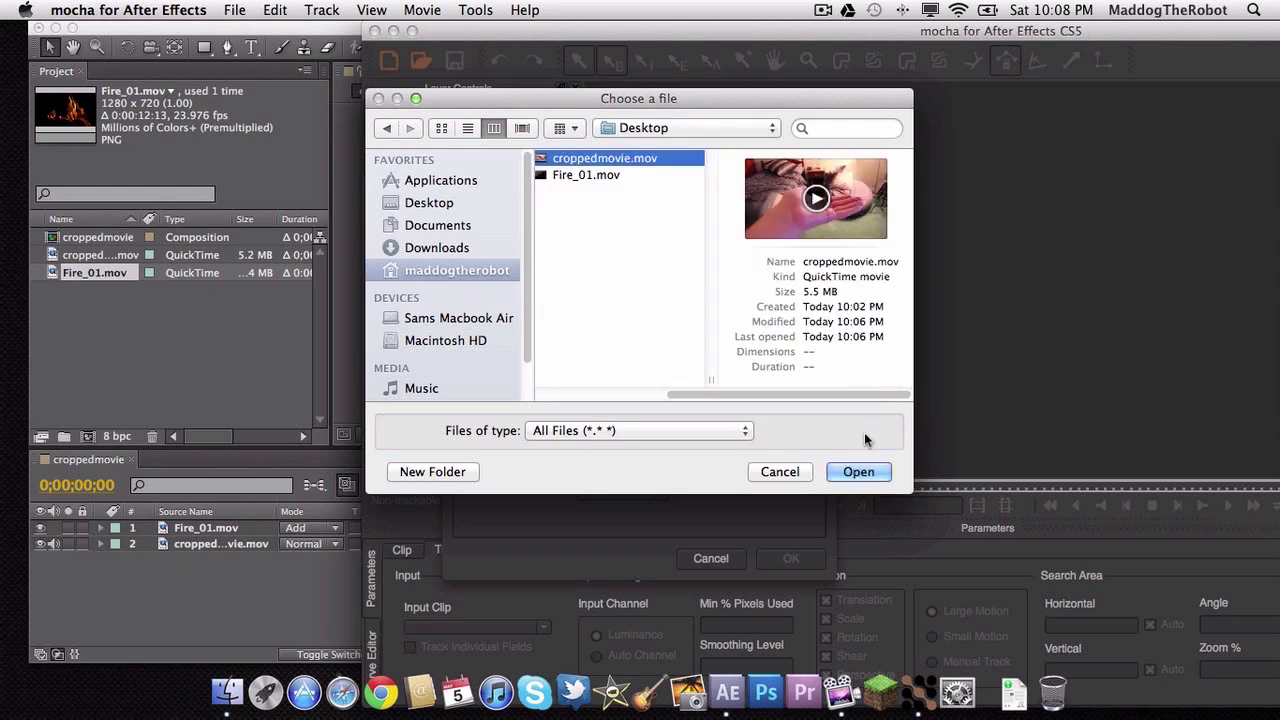
click(862, 473)
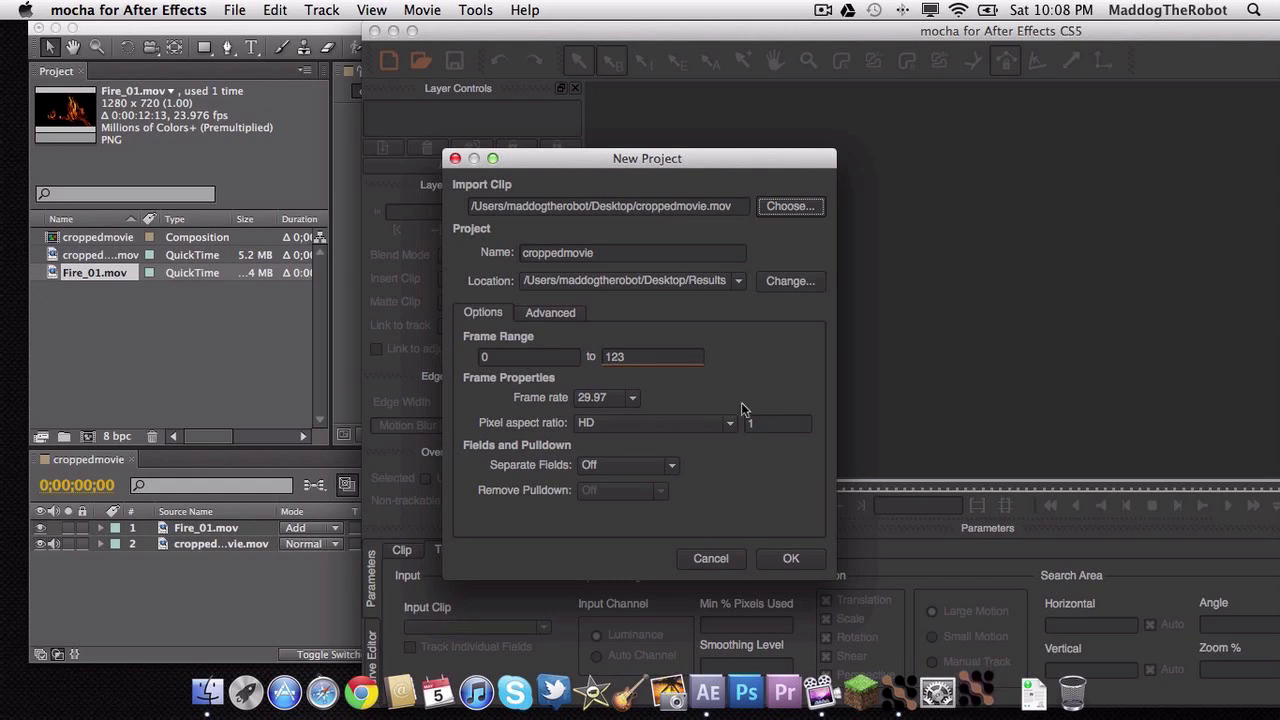
click(90, 255)
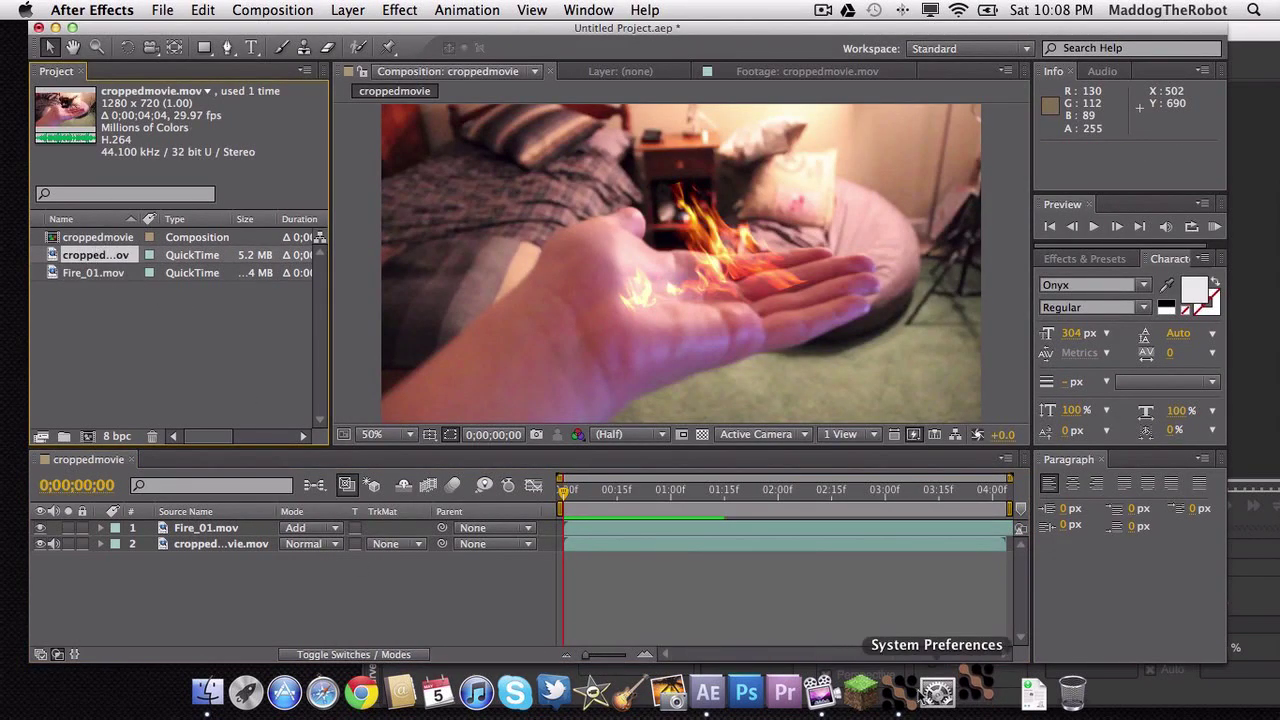
click(975, 692)
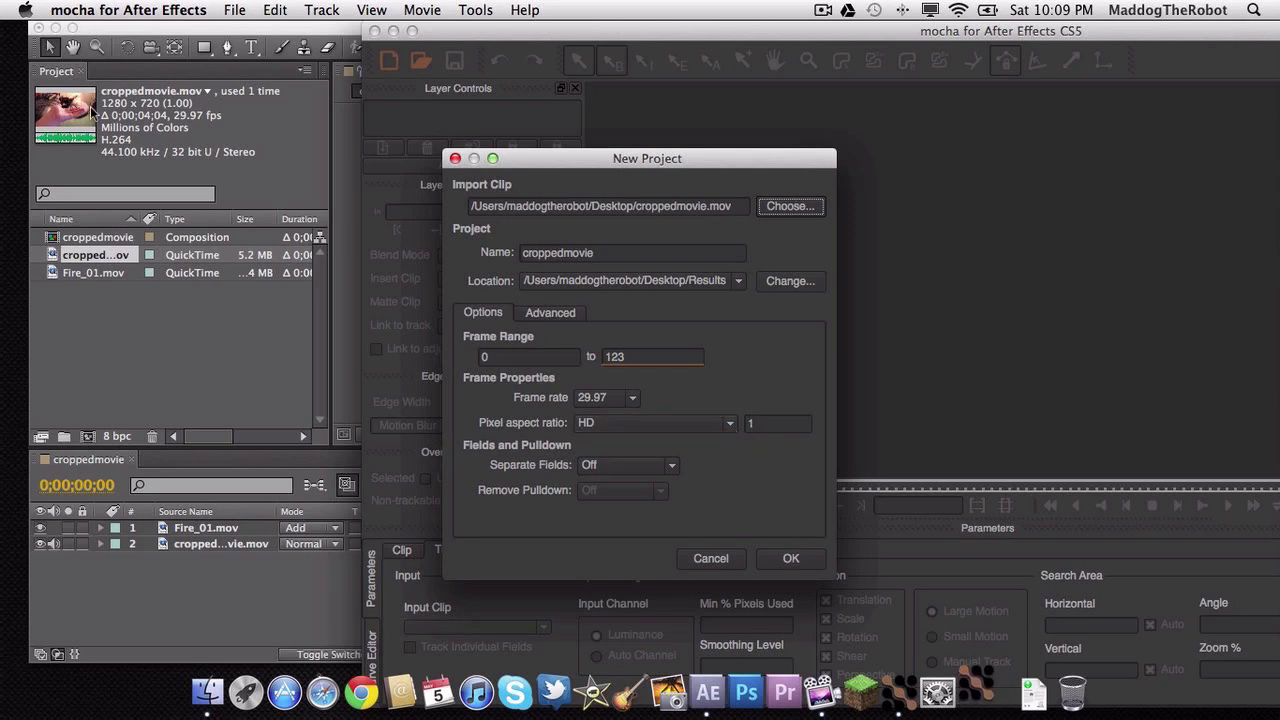
click(790, 558)
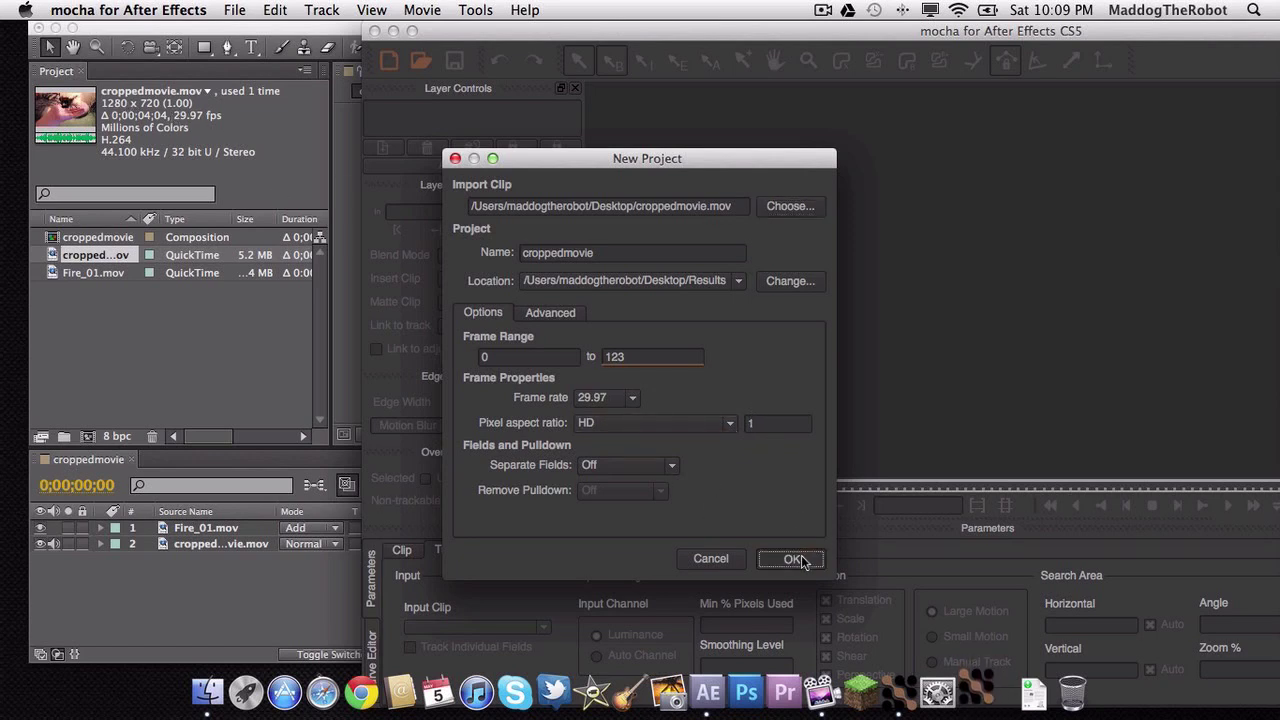
double_click(612, 35)
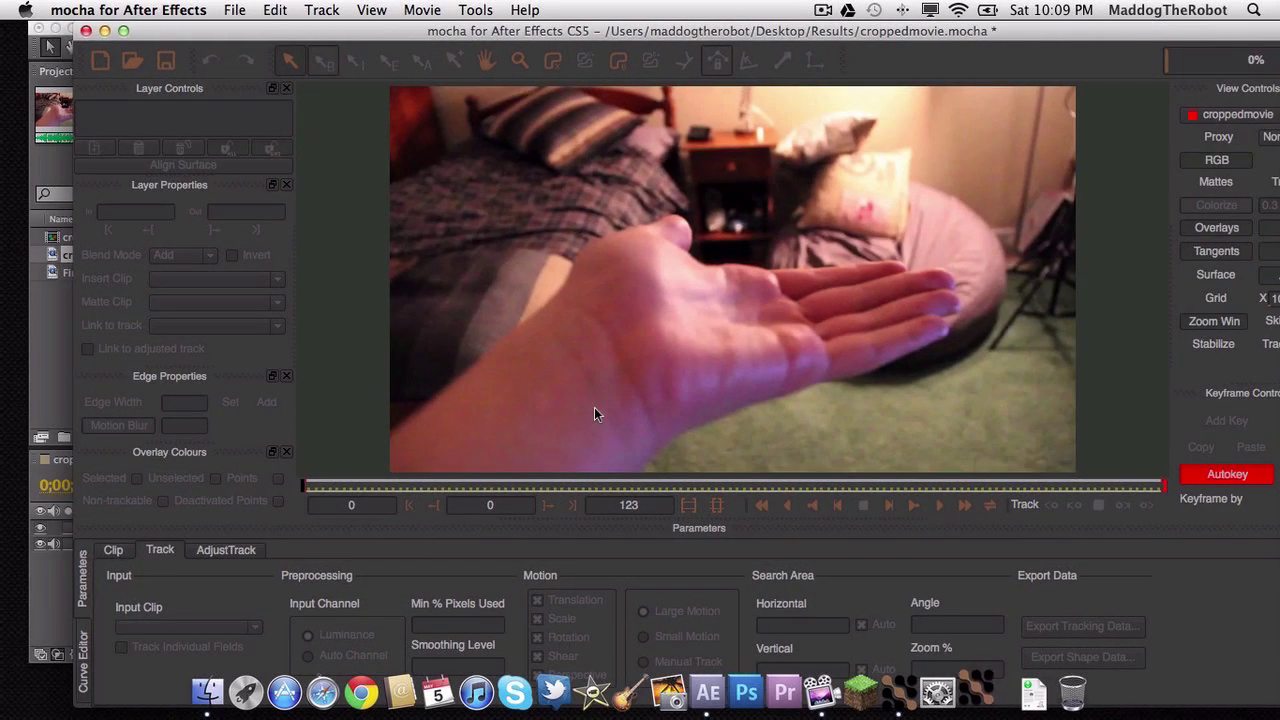
Draw a four-point X-Spline shape, Layer 1, around the open palm and refine its top-right corner.
click(552, 63)
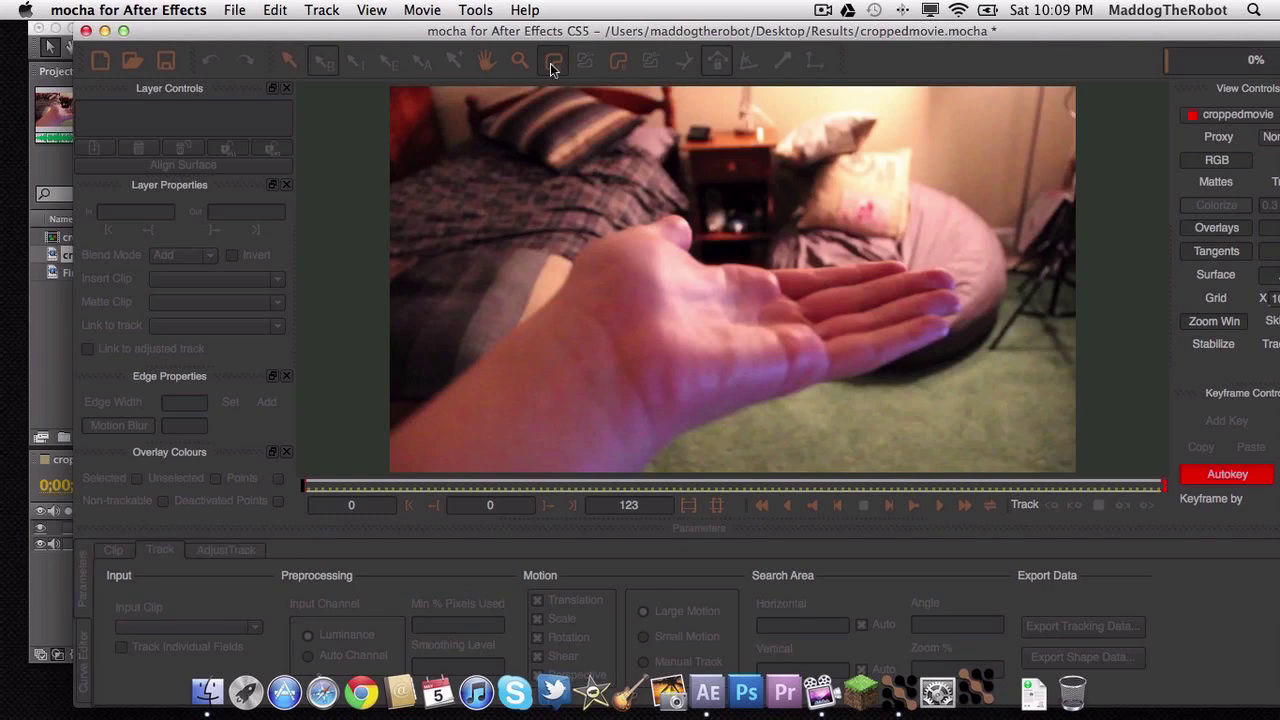
click(588, 242)
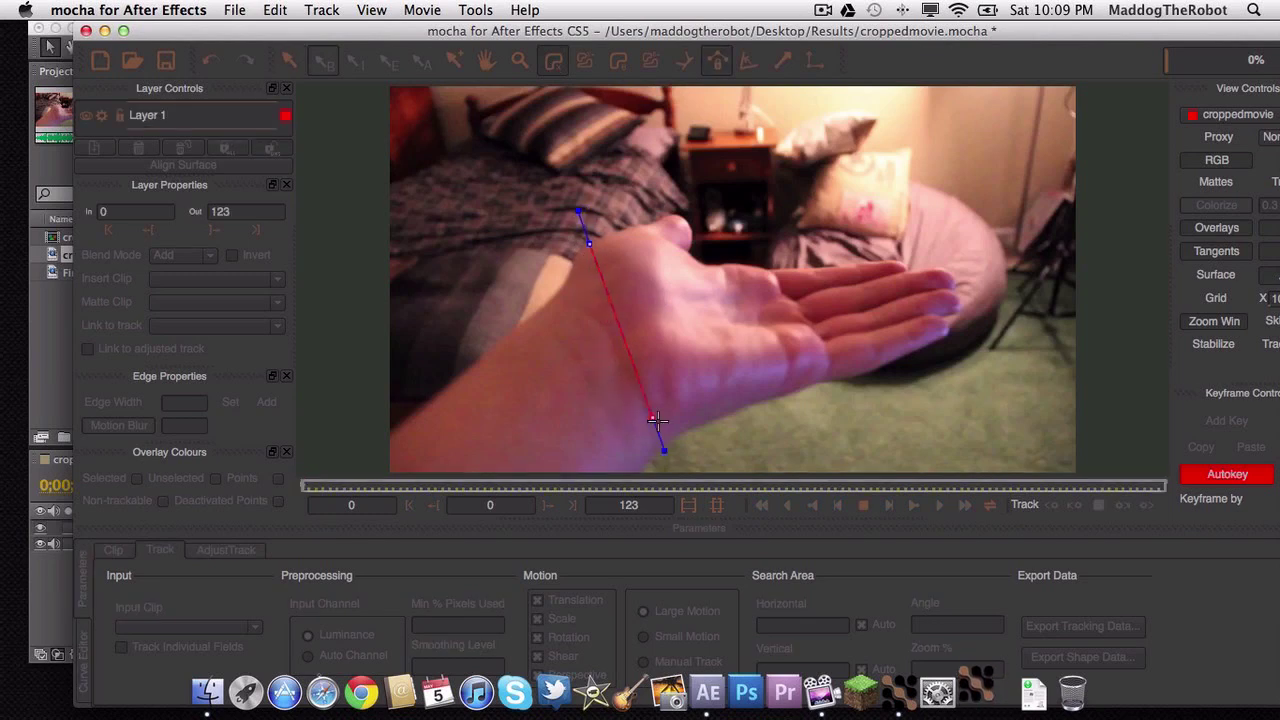
click(668, 436)
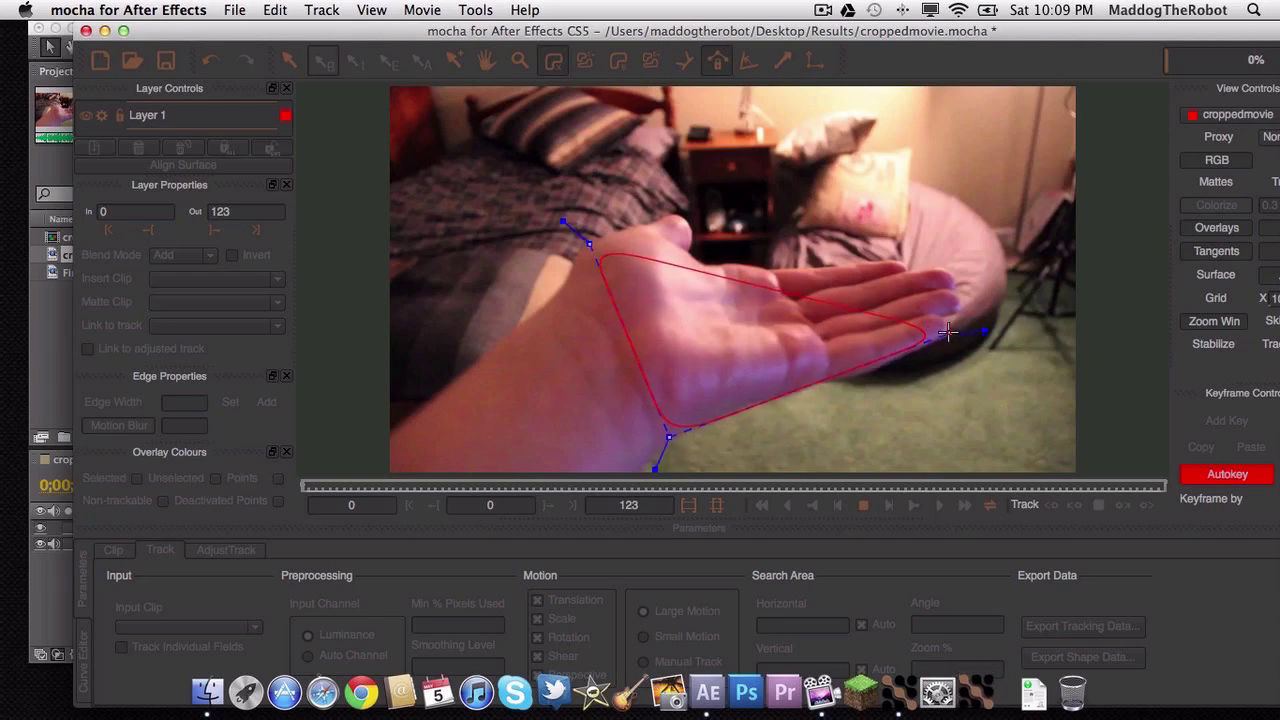
click(946, 331)
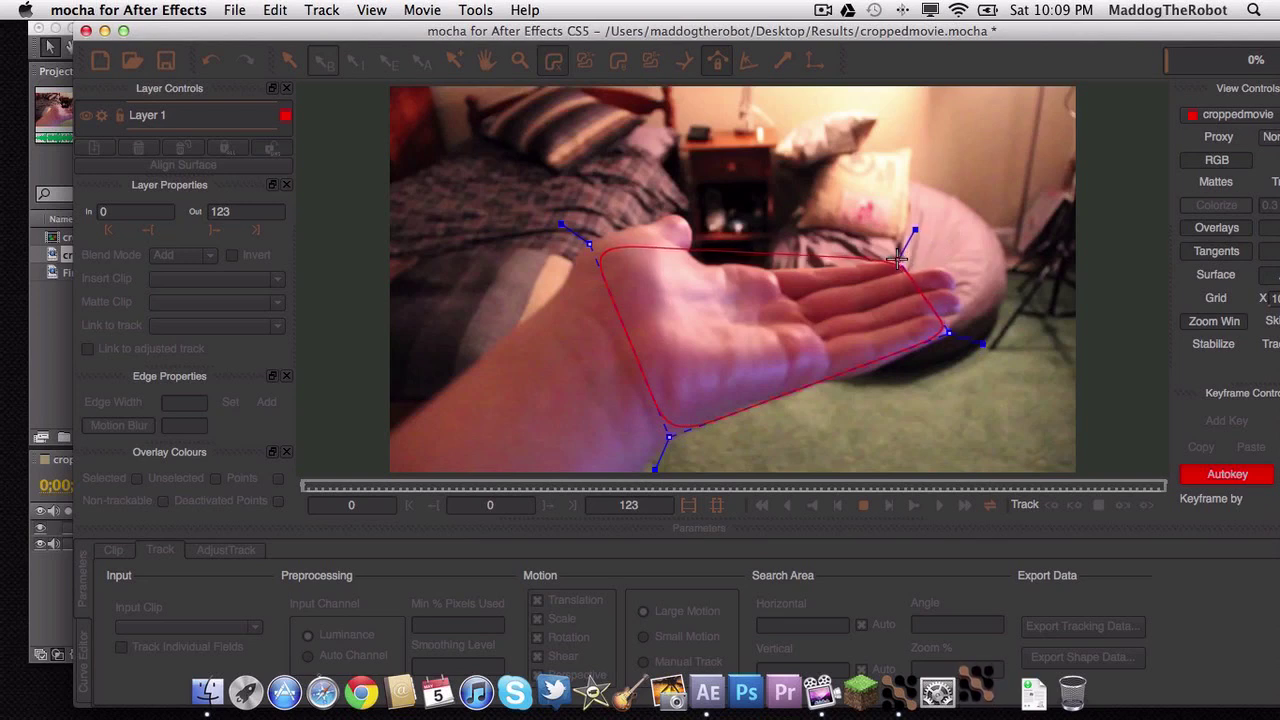
drag(898, 259, 866, 177)
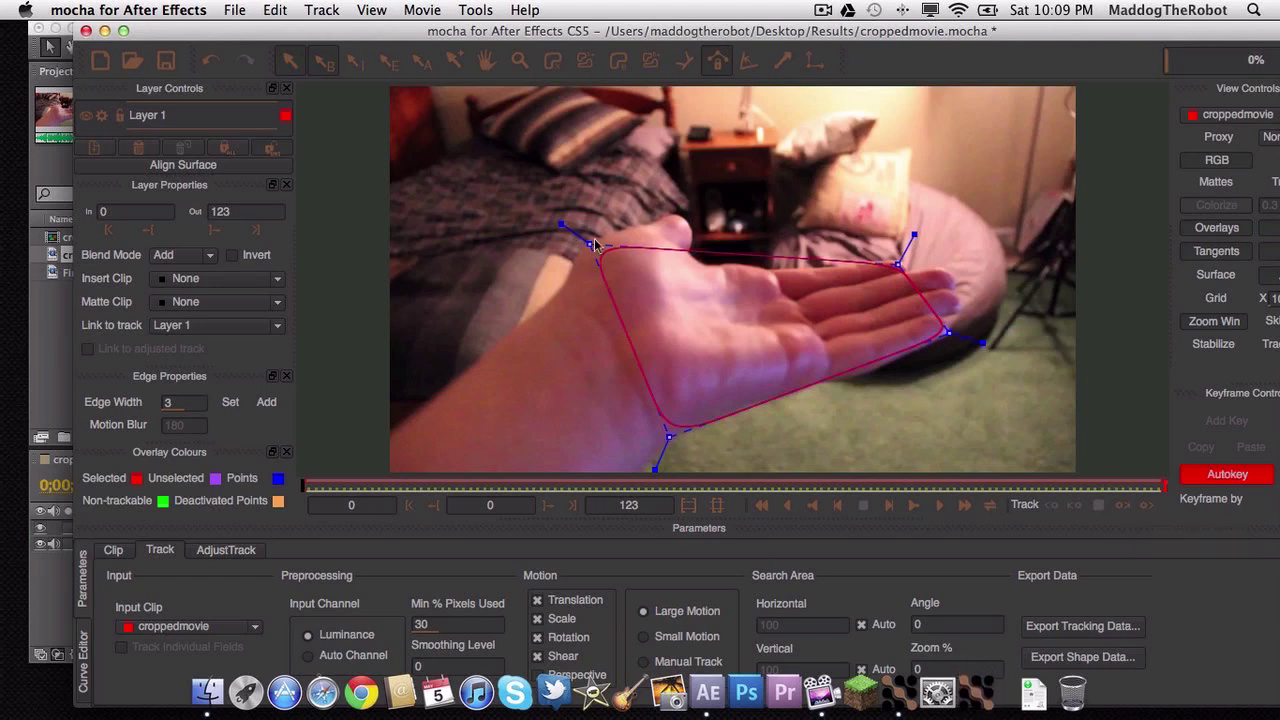
Adjust the spline's top-left corner, track the palm forward to frame 123, and return to frame 5.
mouse_move(589, 243)
mouse_down()
mouse_move(582, 232)
mouse_move(605, 240)
mouse_move(672, 214)
mouse_move(612, 244)
mouse_move(580, 240)
mouse_move(586, 249)
mouse_up()
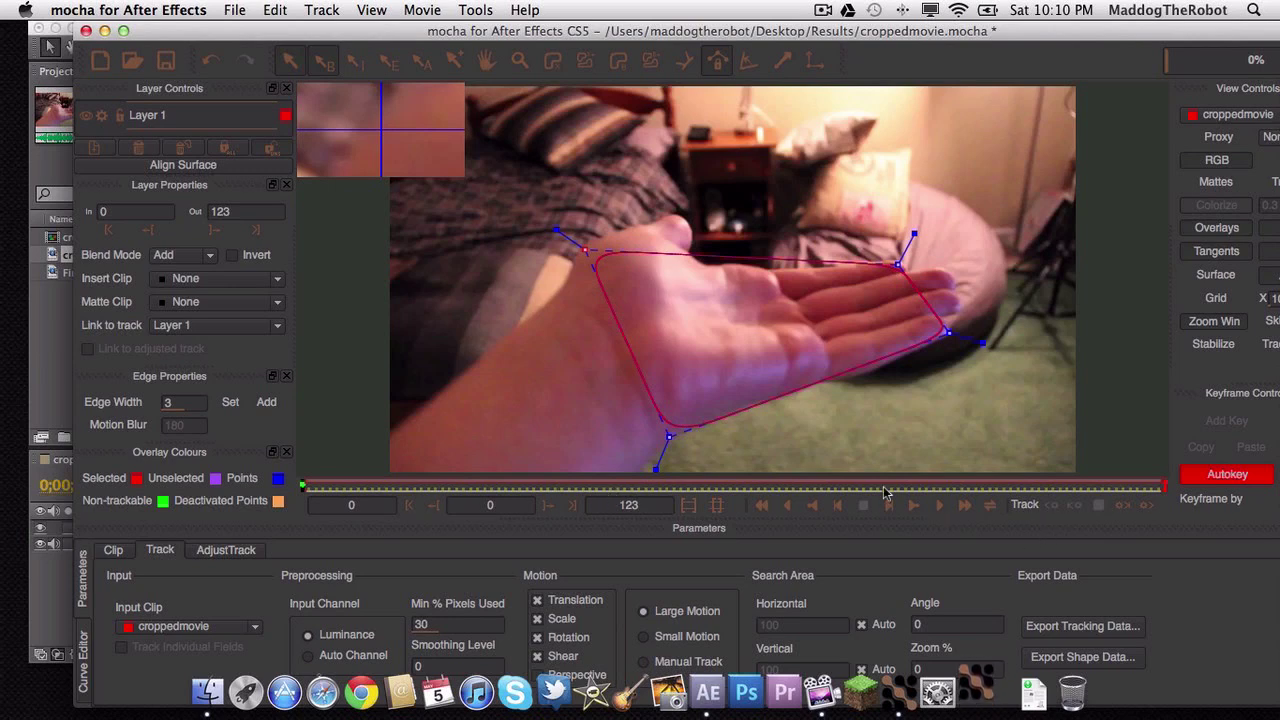
click(1147, 507)
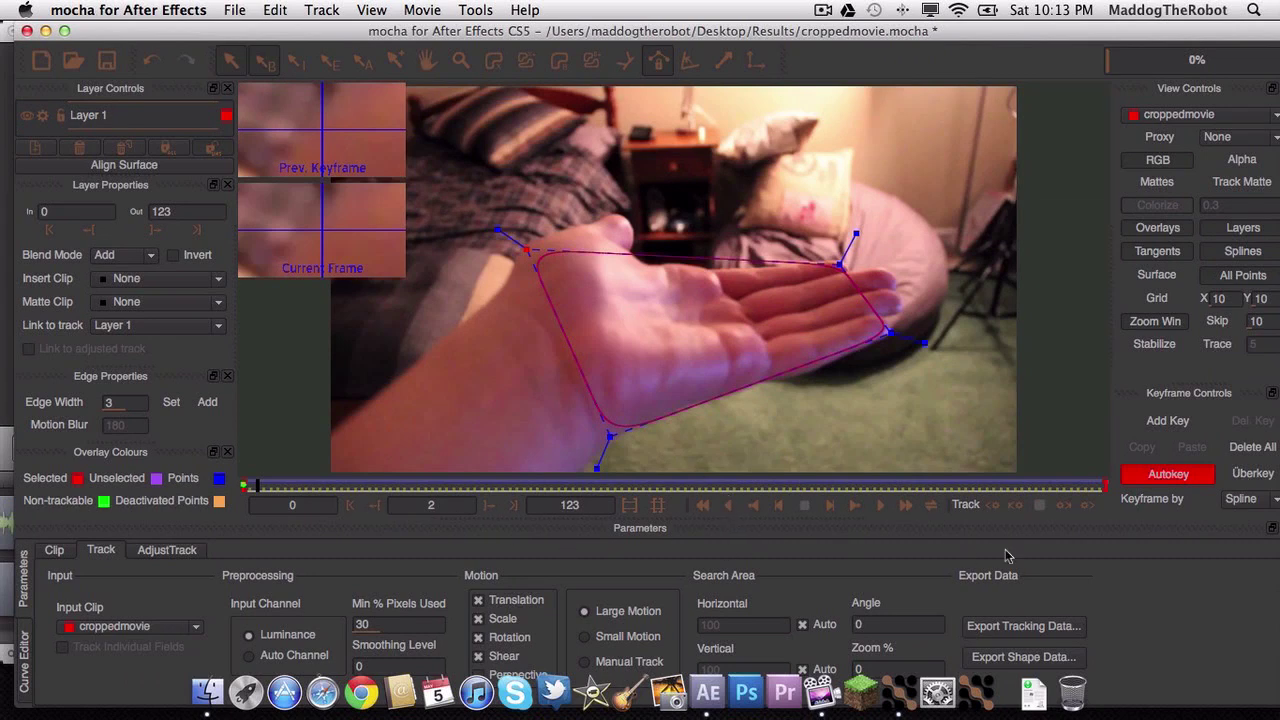
key(shift+b)
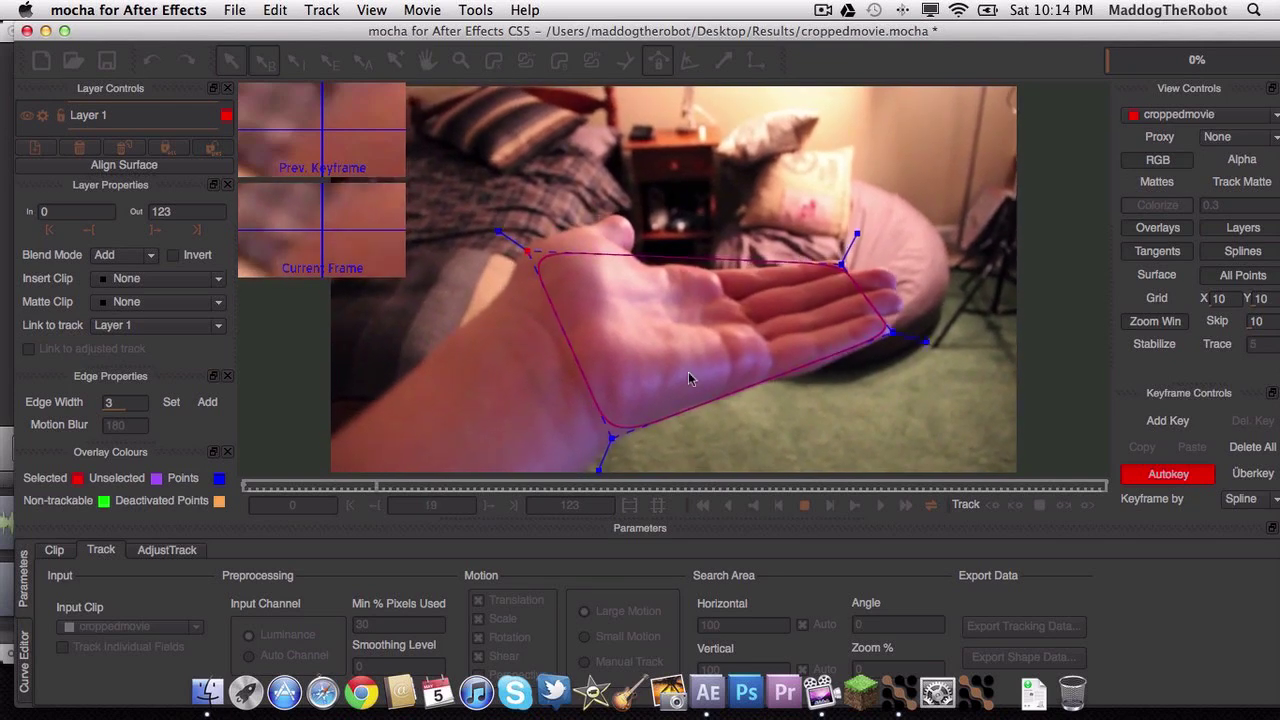
drag(367, 485, 277, 484)
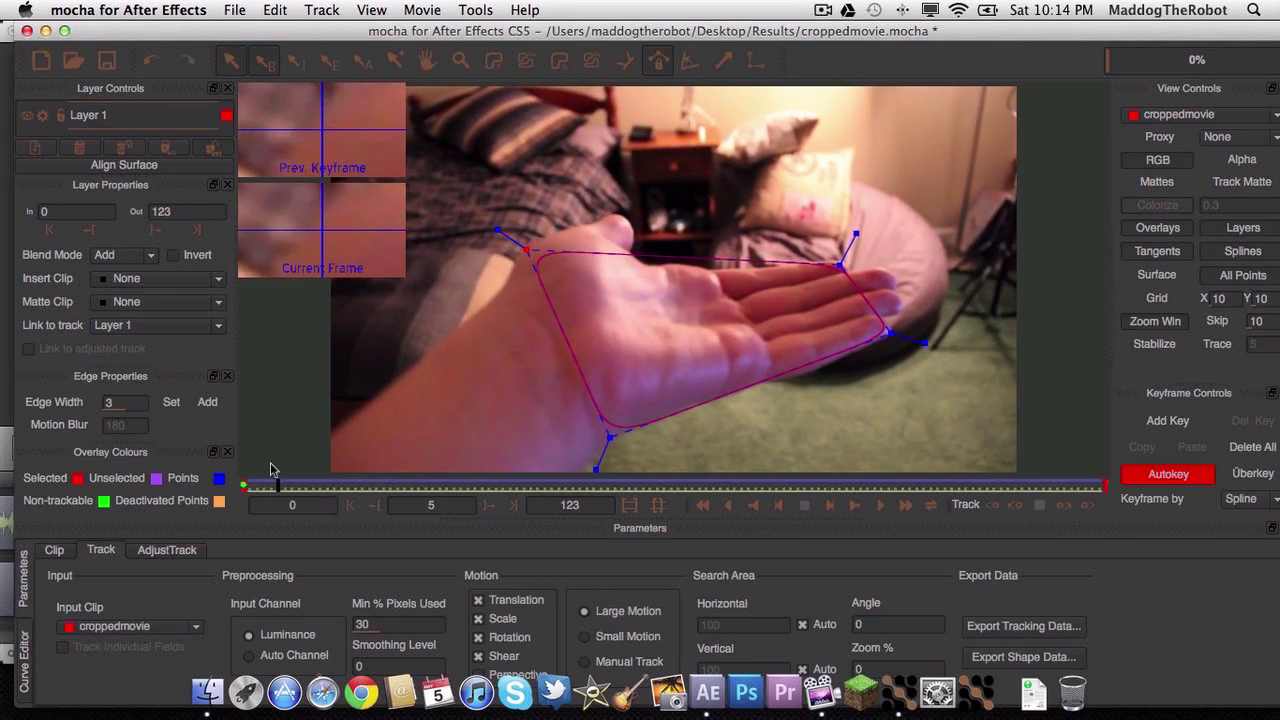
Copy the palm track to the clipboard as After Effects Transform Data and switch back to After Effects.
click(235, 11)
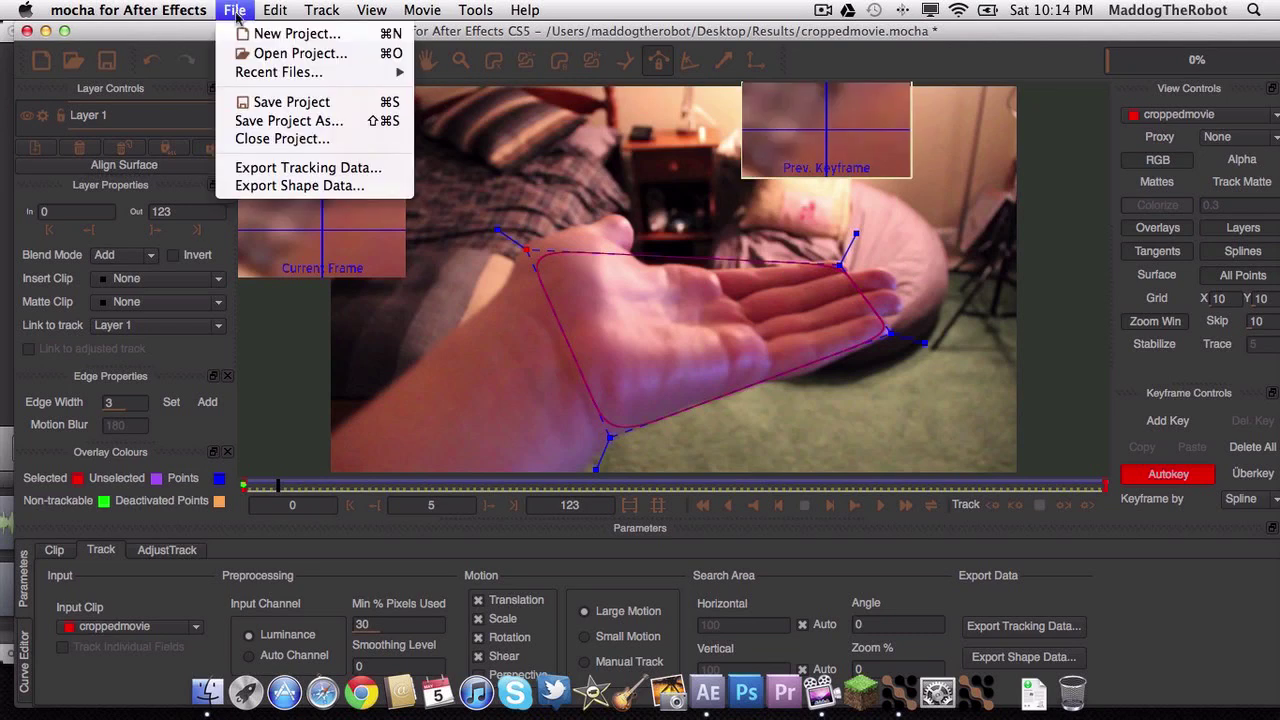
click(252, 167)
click(690, 348)
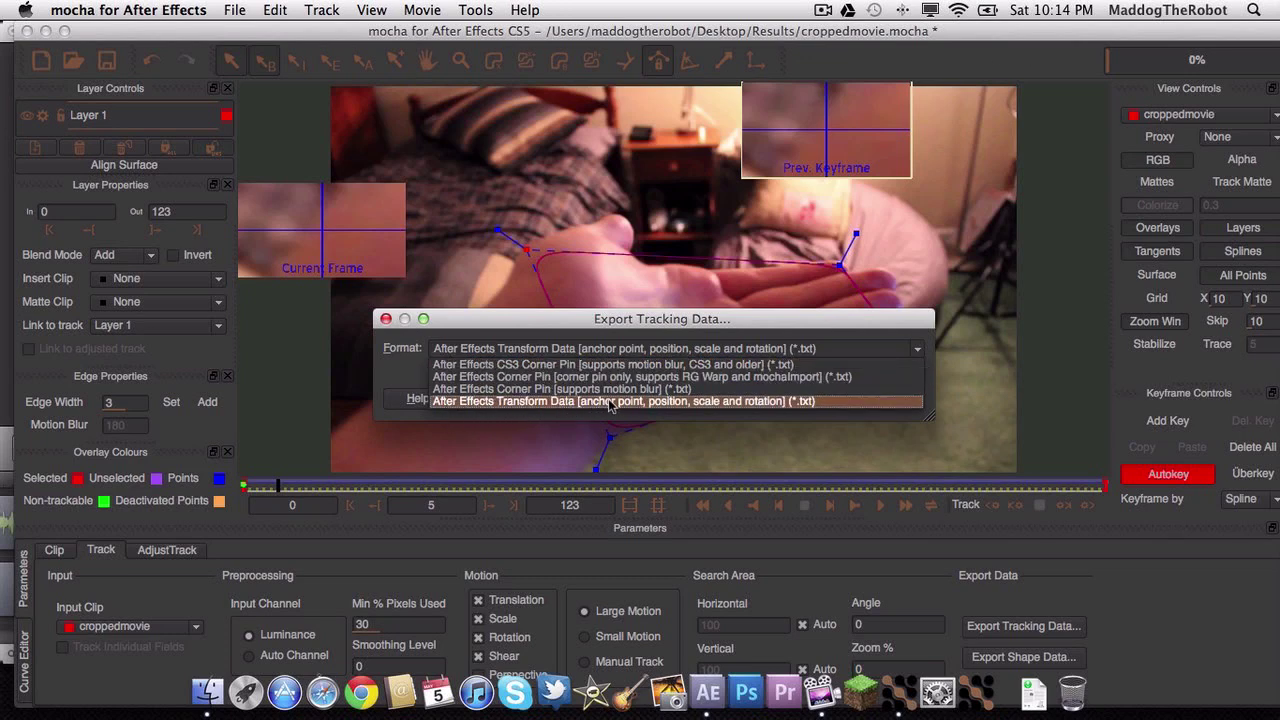
click(700, 402)
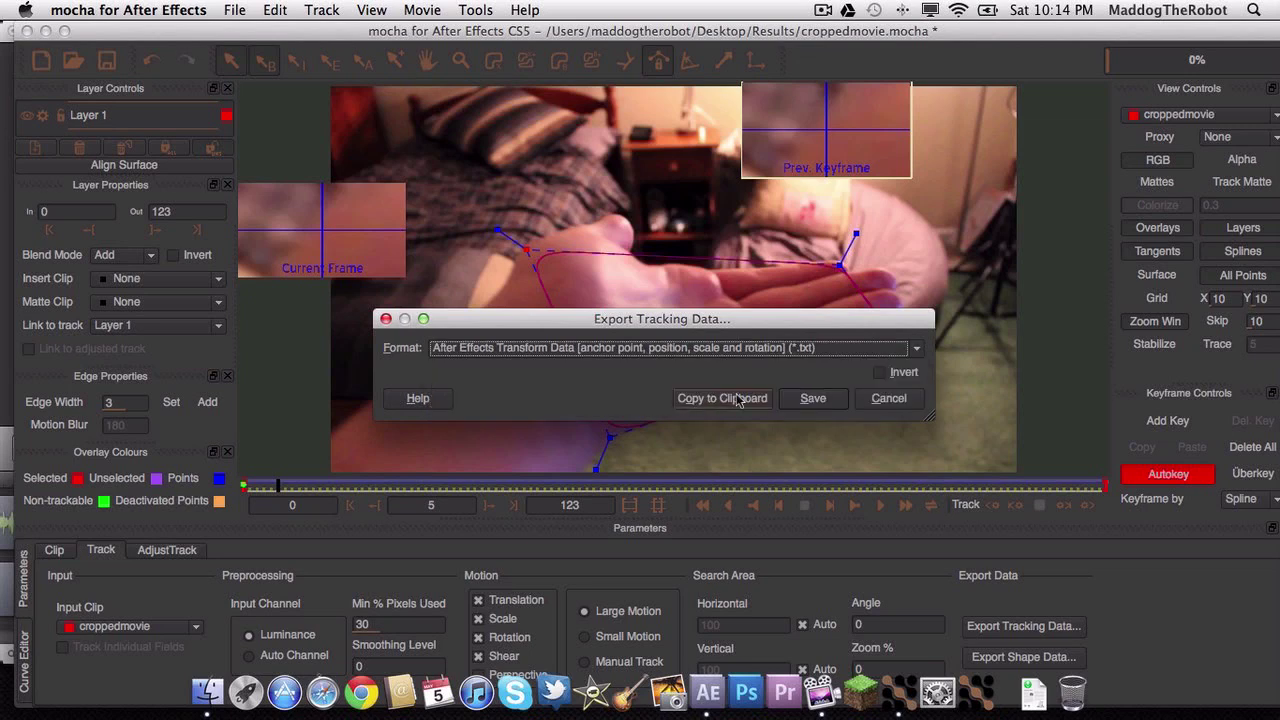
click(724, 398)
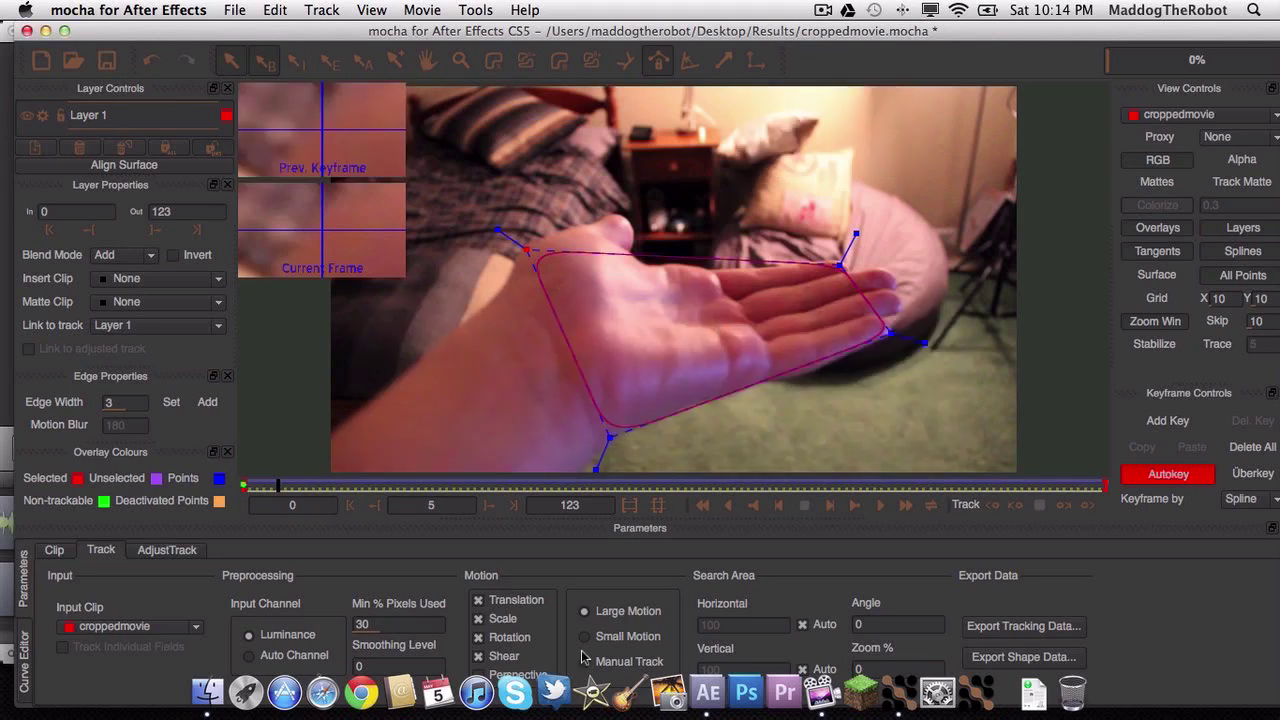
click(707, 692)
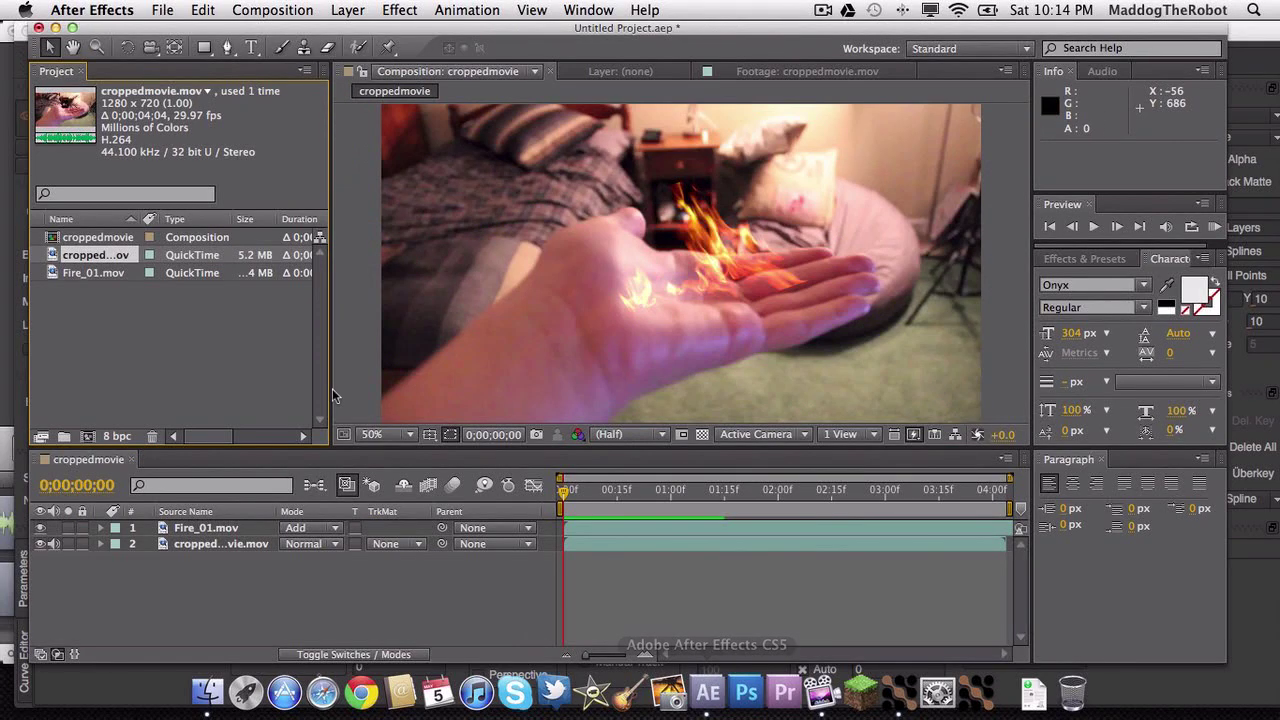
Add a new Null Object layer, Null 1, to the composition.
click(348, 10)
click(348, 10)
click(186, 610)
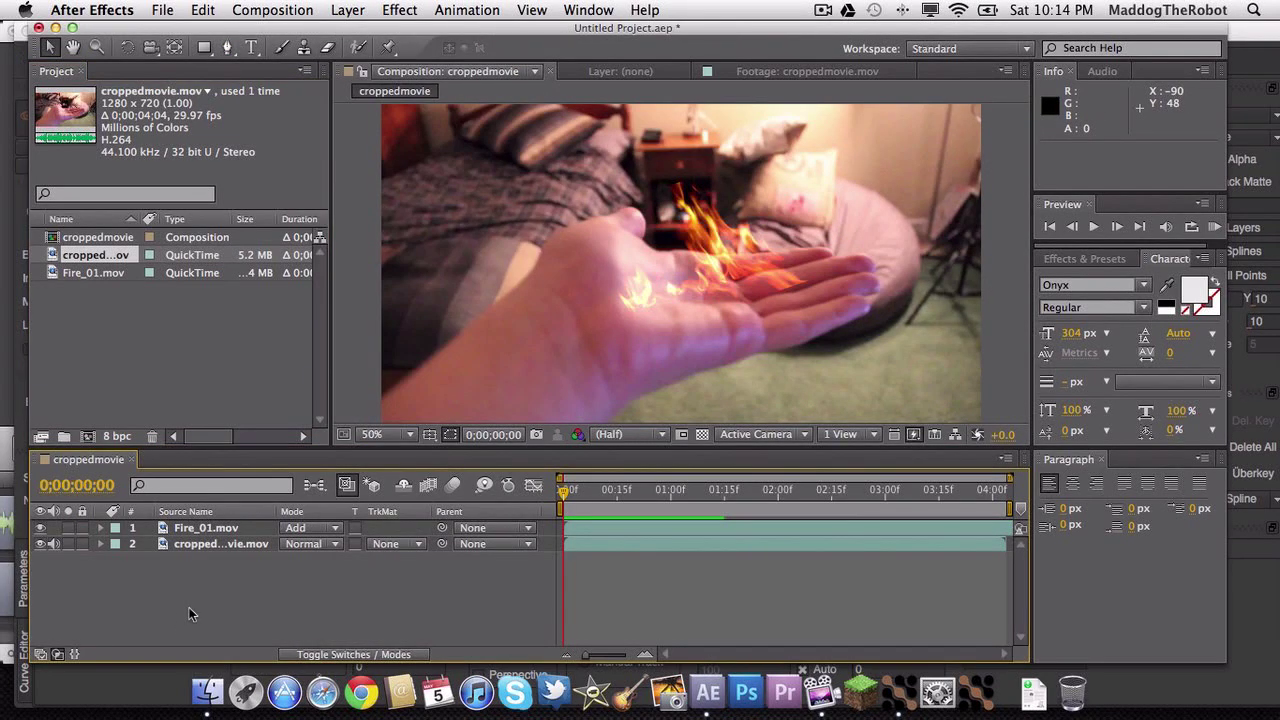
click(370, 10)
mouse_move(356, 32)
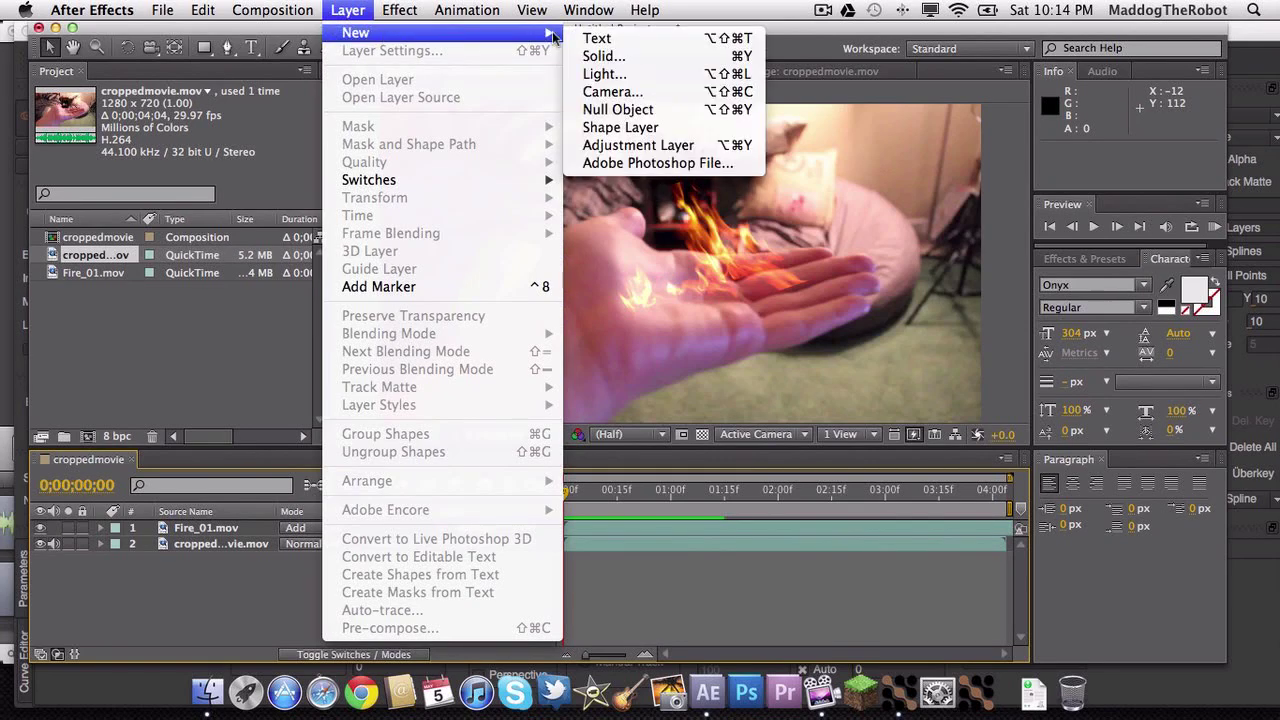
click(612, 109)
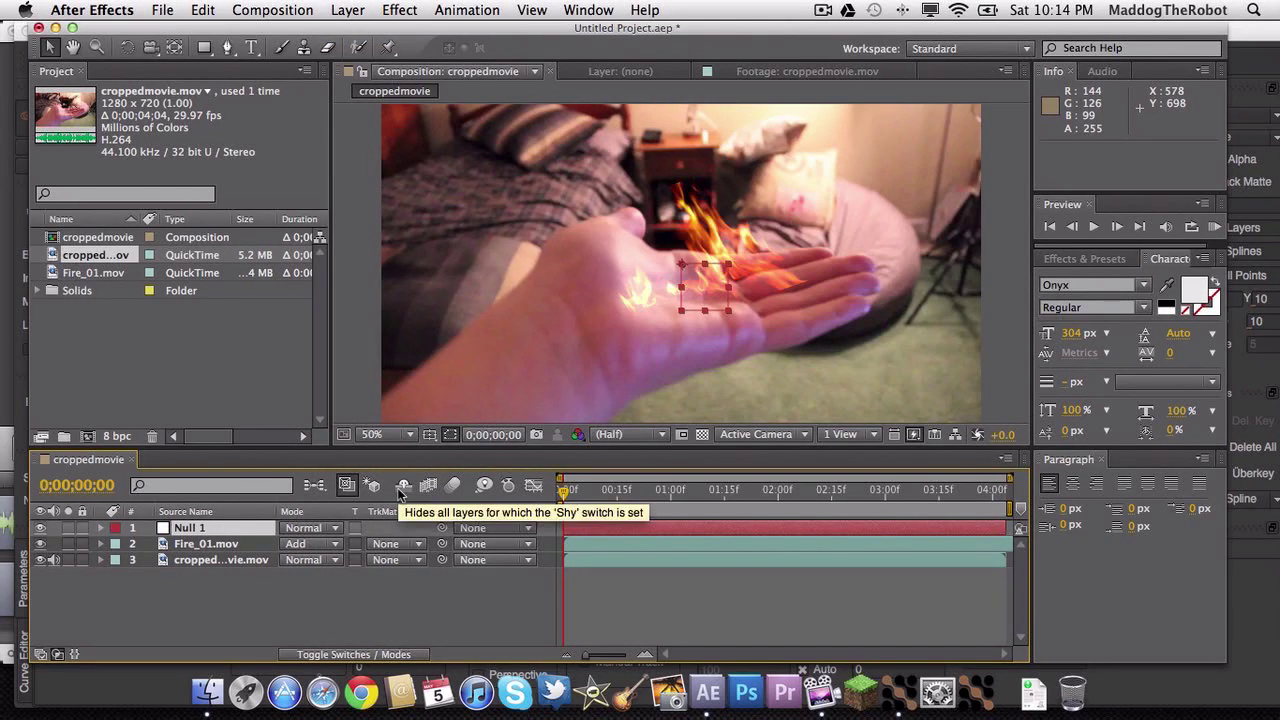
Paste the mocha palm-tracking keyframes onto Null 1 and reveal its Transform keyframes.
key(super+v)
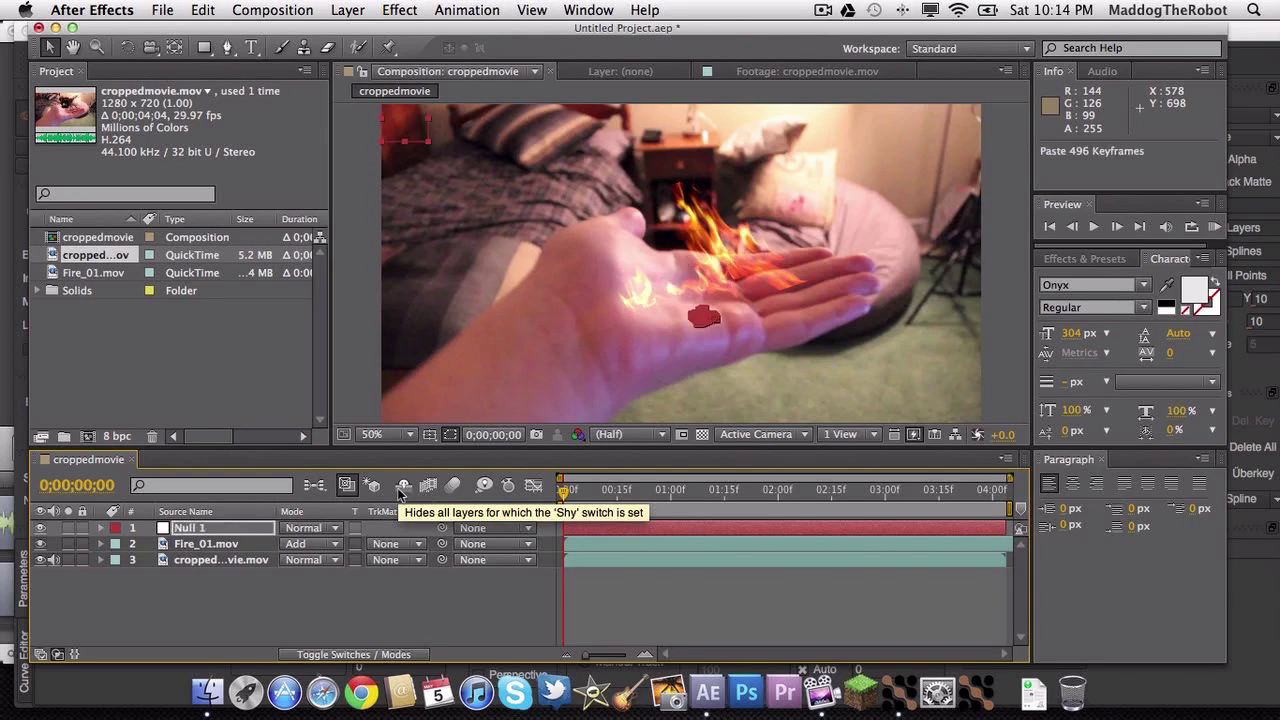
click(100, 528)
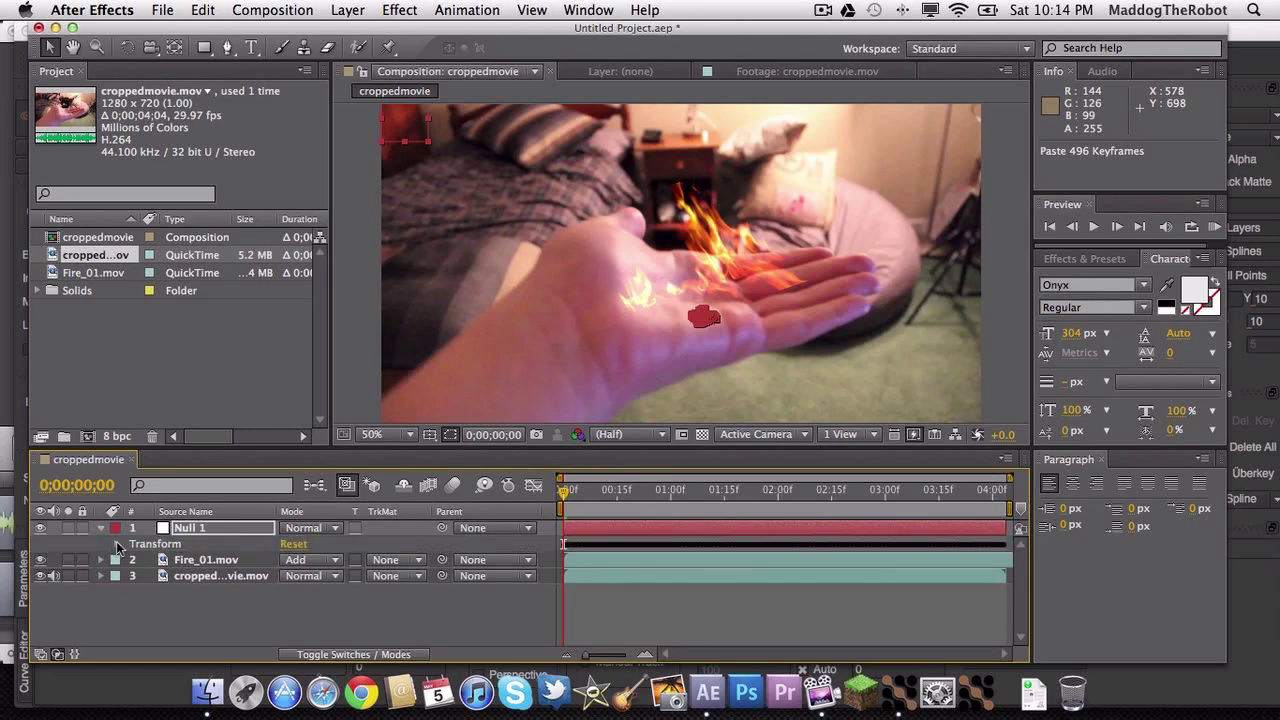
click(117, 545)
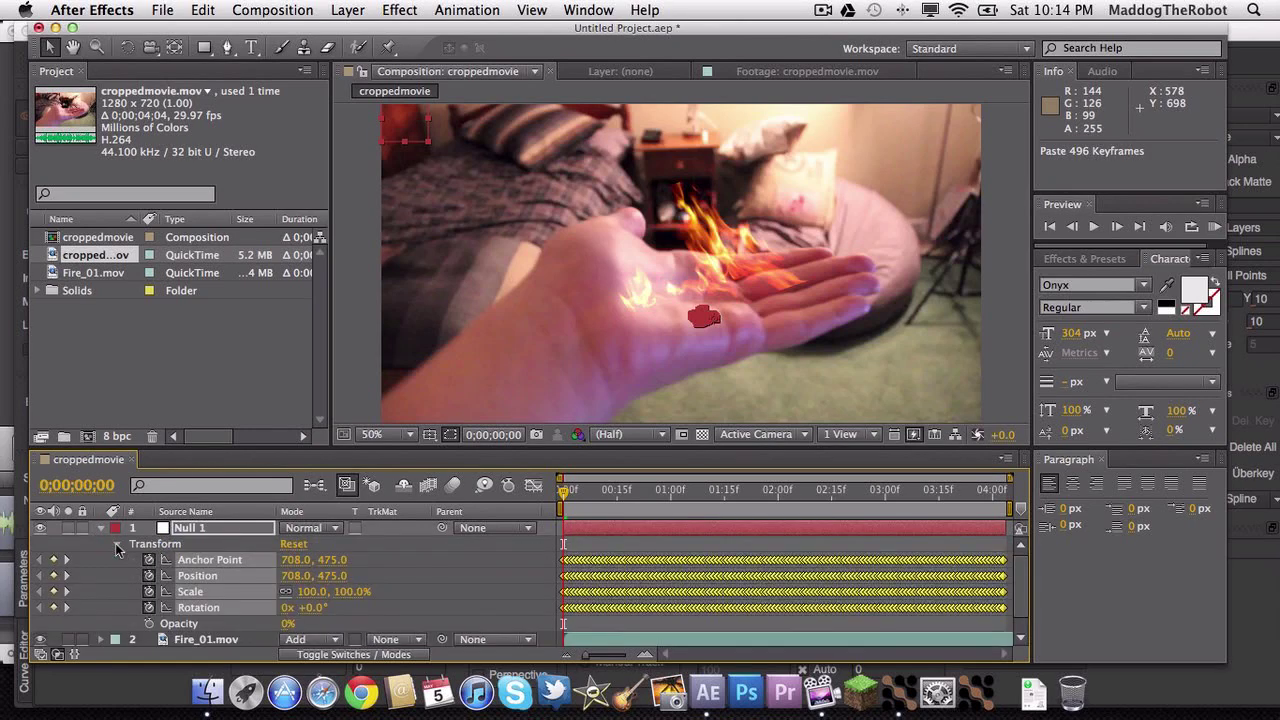
super+click(215, 560)
super+click(216, 576)
super+click(218, 591)
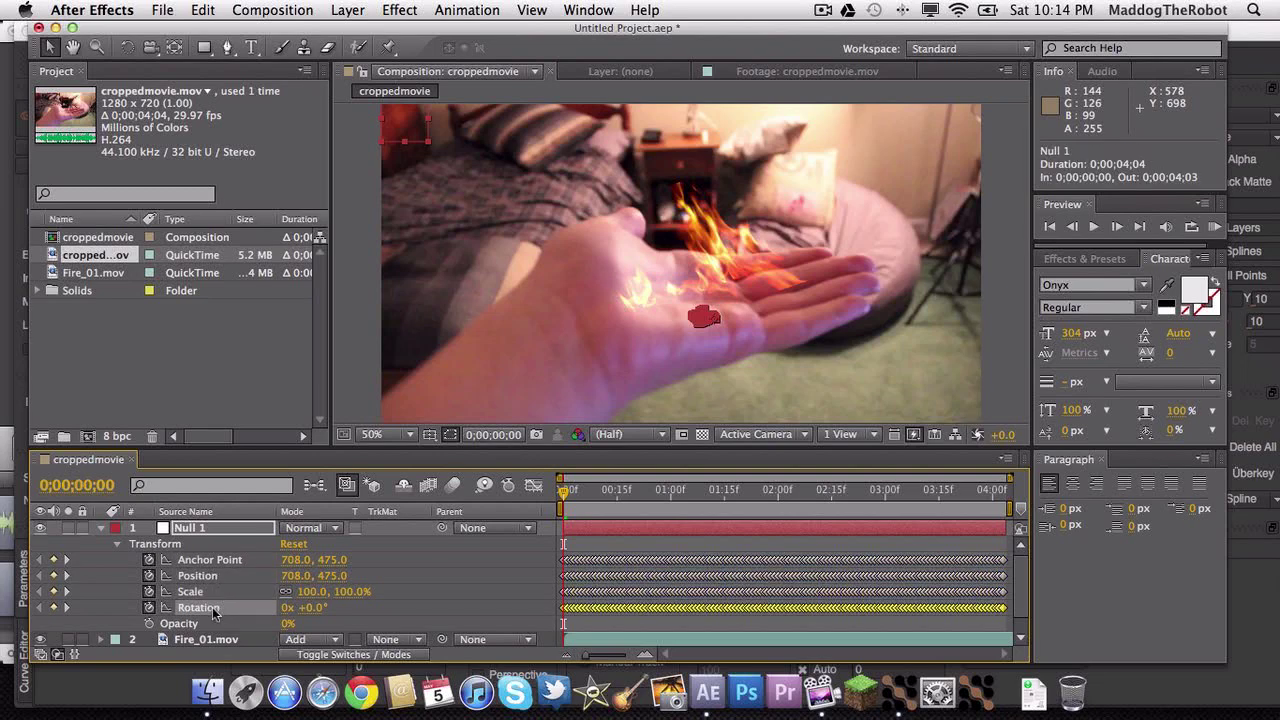
super+click(213, 609)
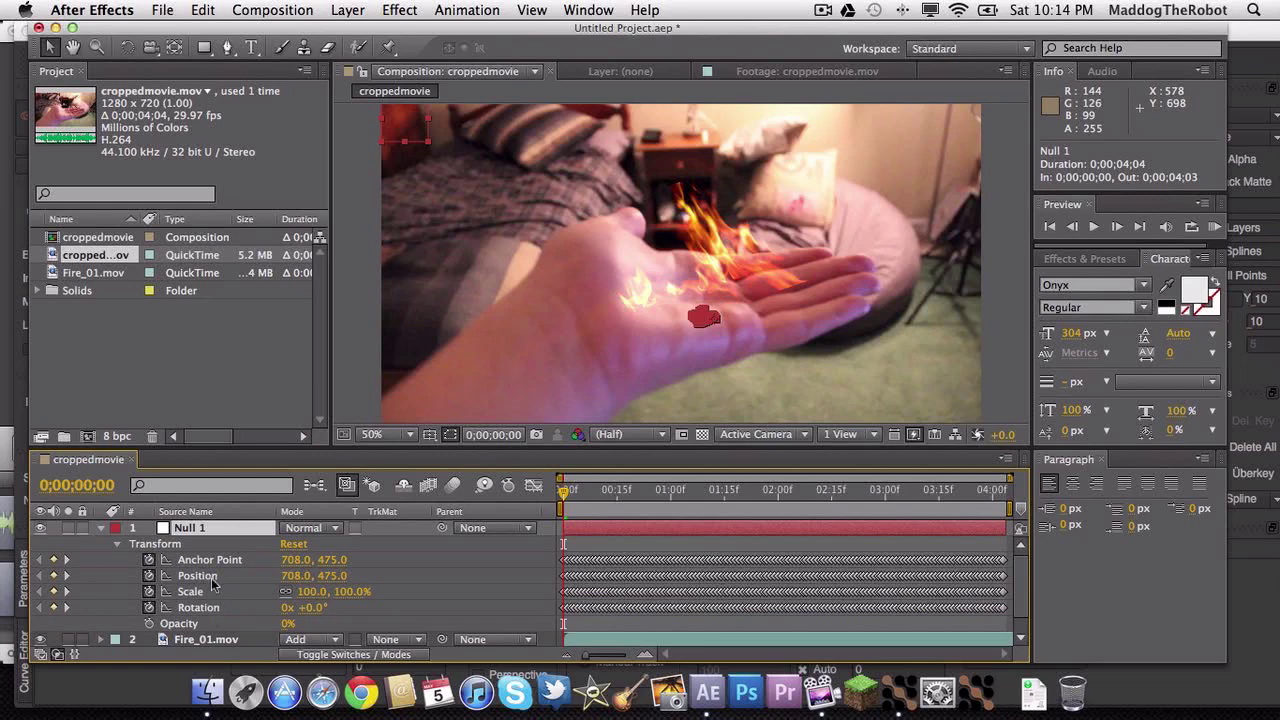
Remove Null 1's Anchor Point keyframes and collapse the layer.
click(148, 560)
click(101, 529)
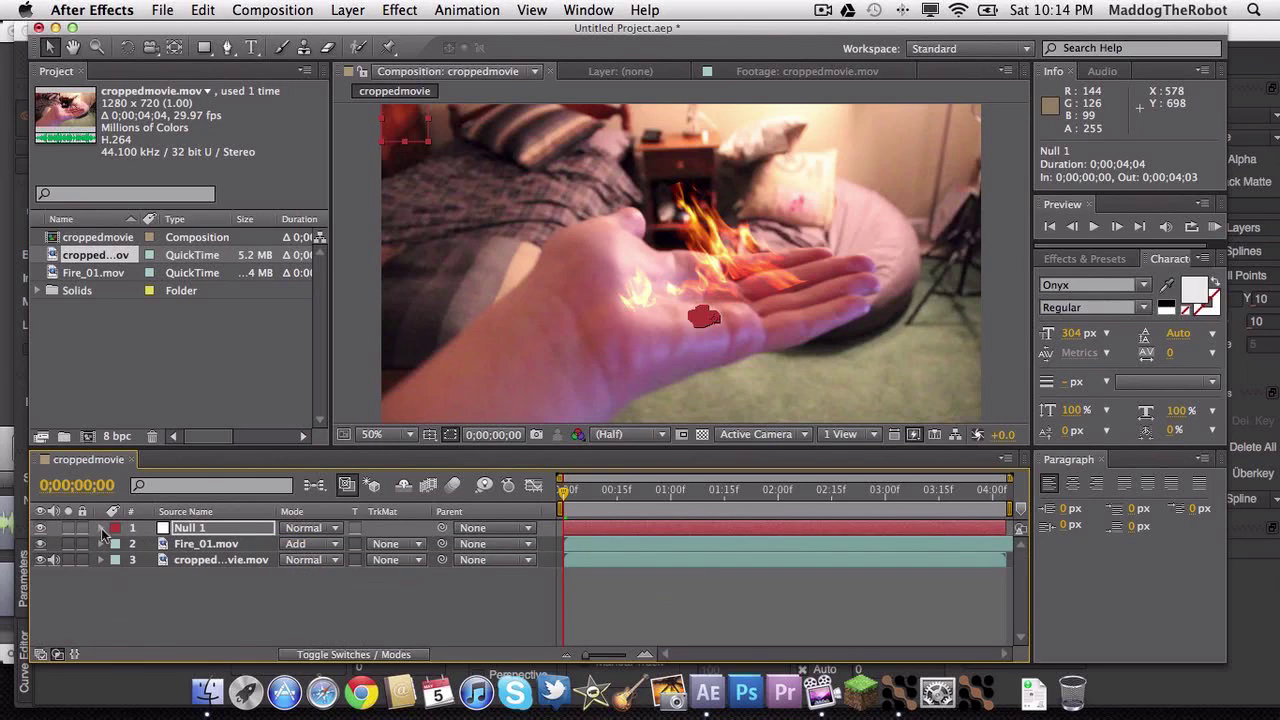
click(101, 529)
click(101, 529)
click(497, 544)
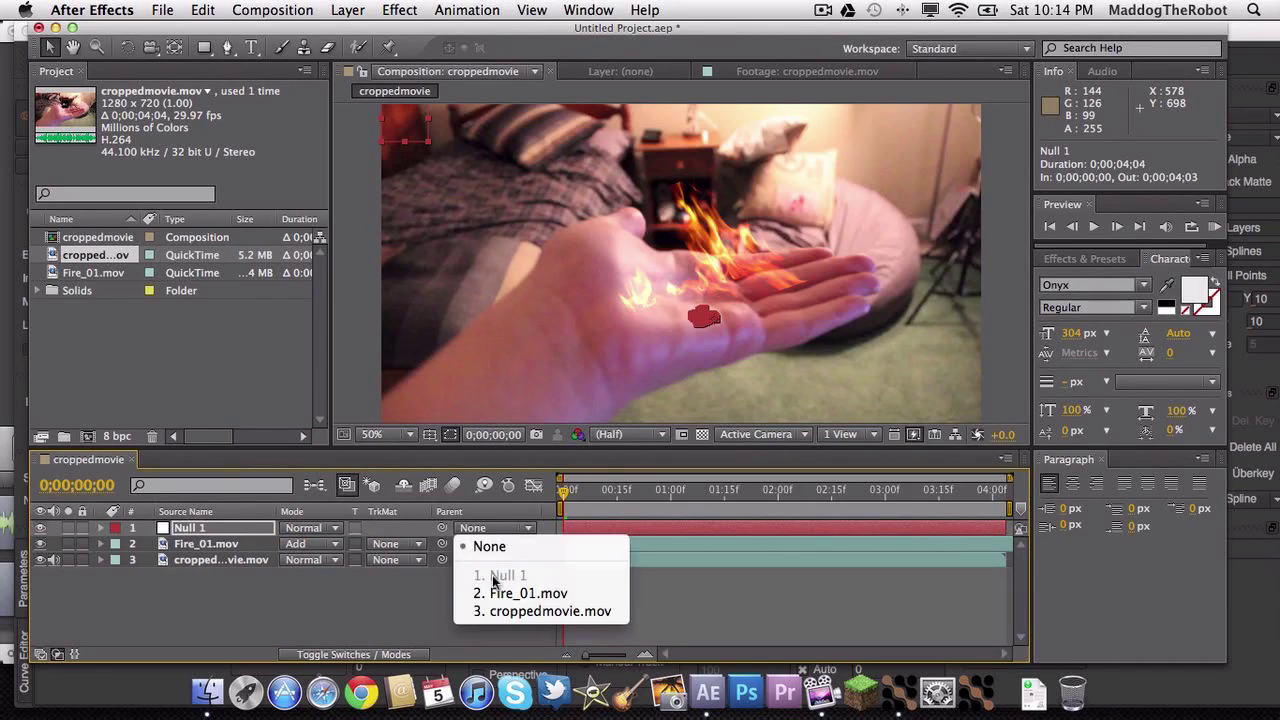
click(406, 615)
Set Fire_01.mov's parent to 1. Null 1 and preview the fire following the palm.
key(space)
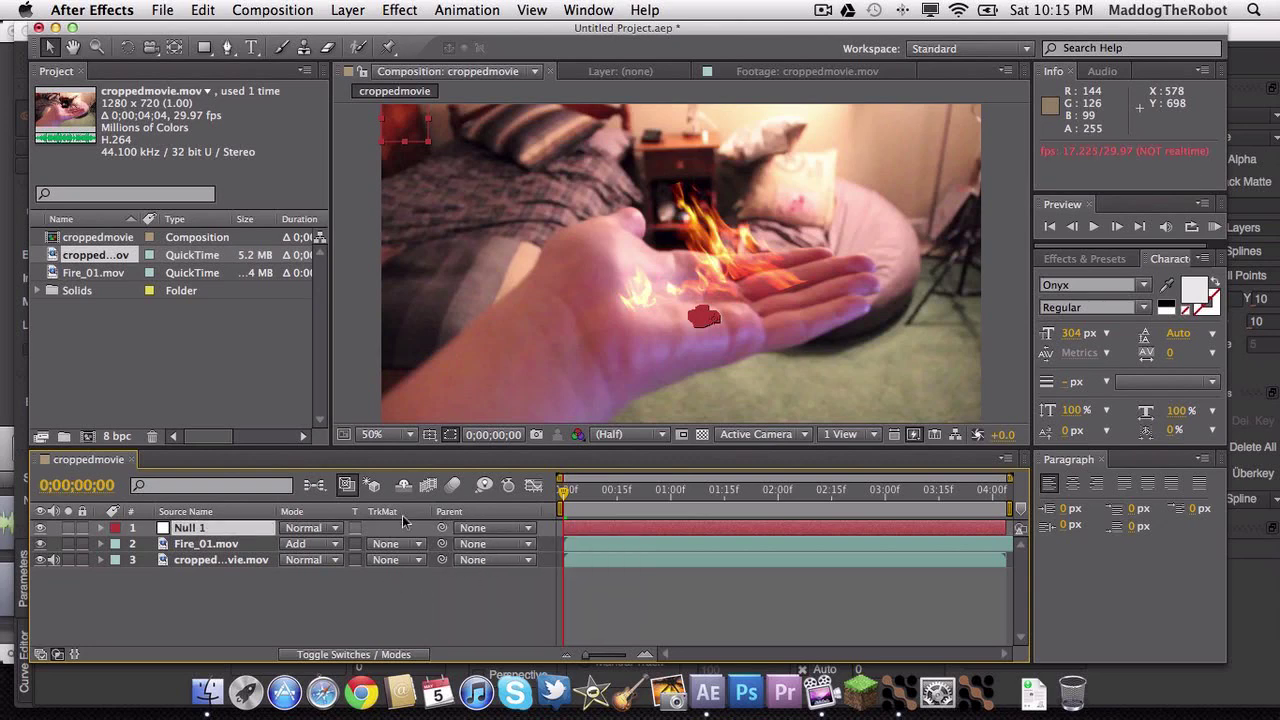
click(476, 560)
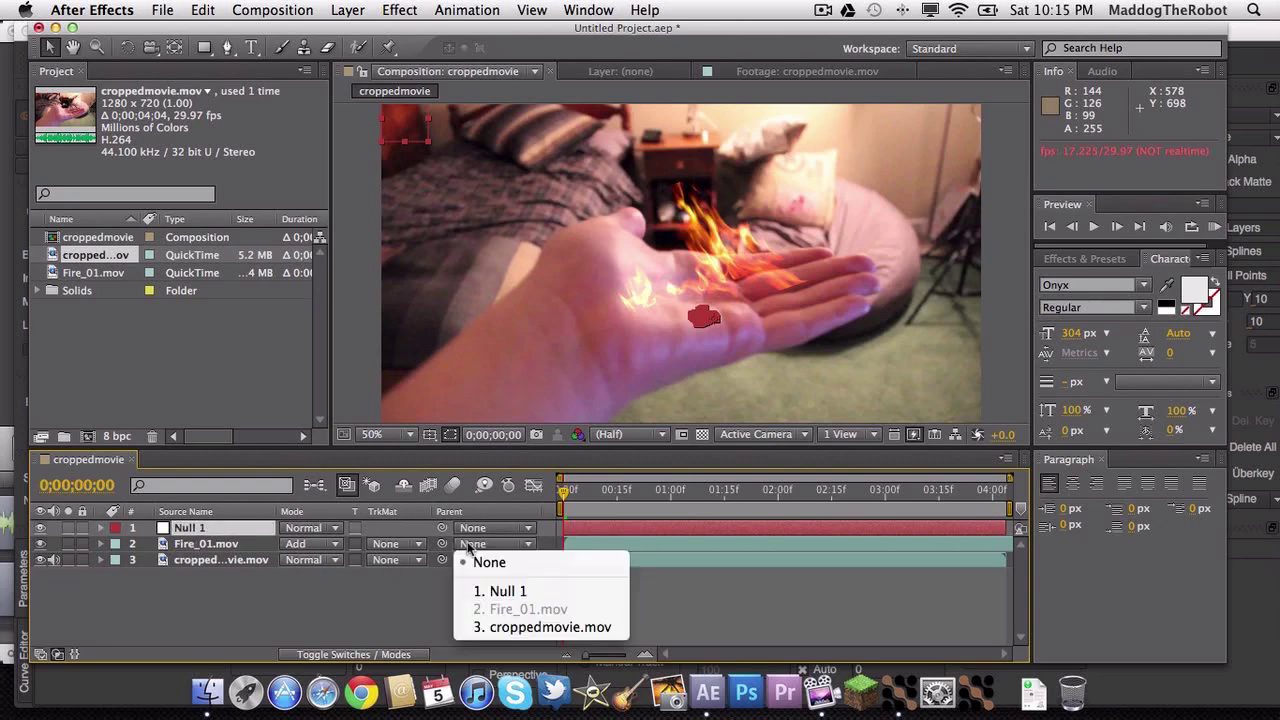
click(484, 592)
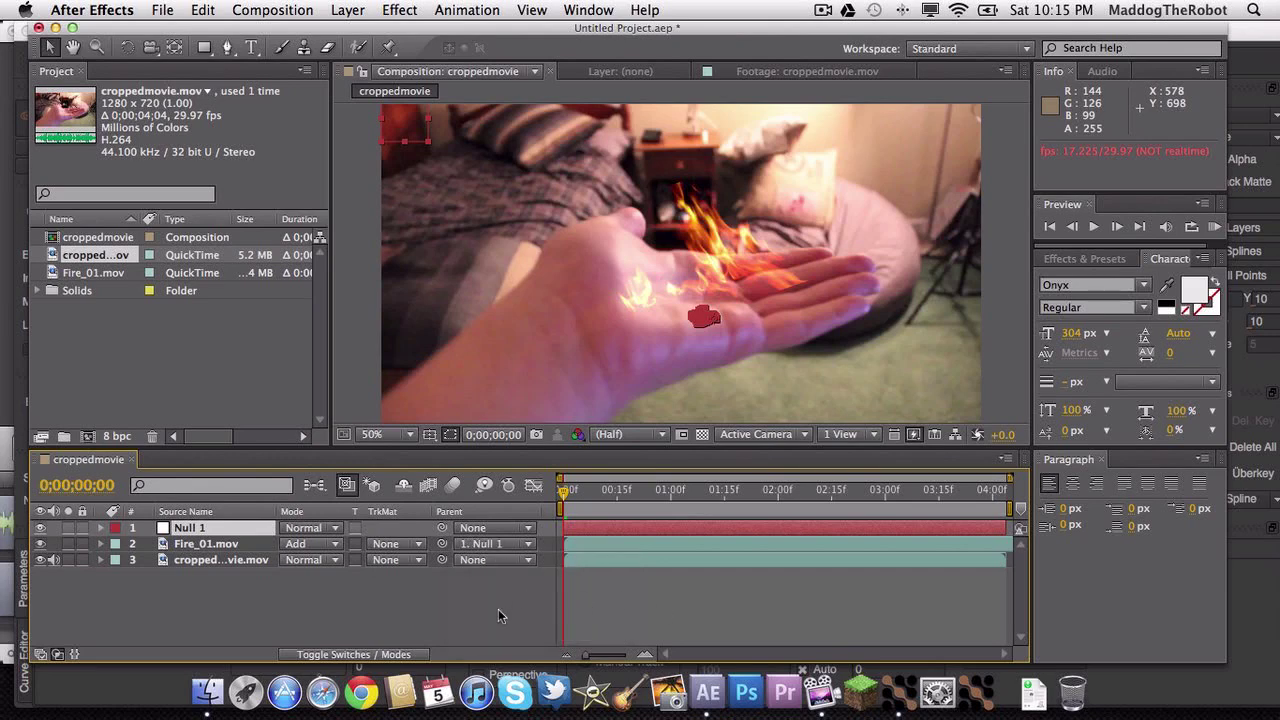
key(space)
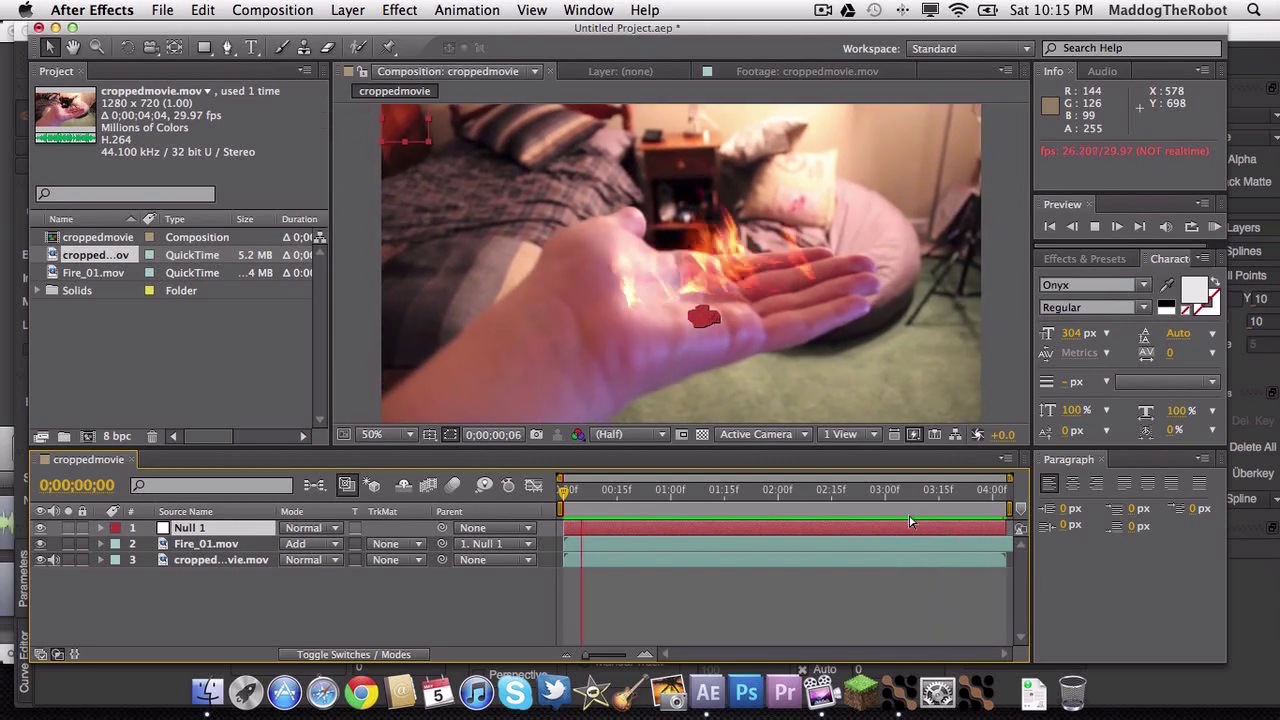
key(space)
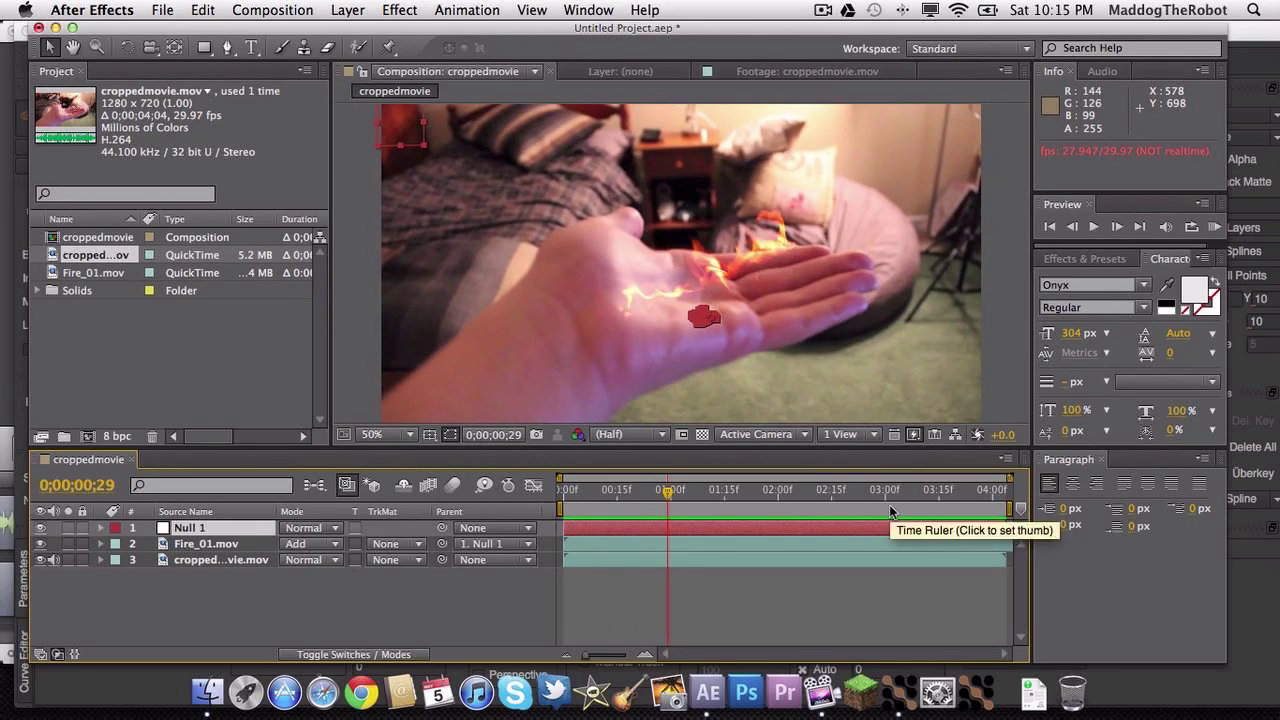